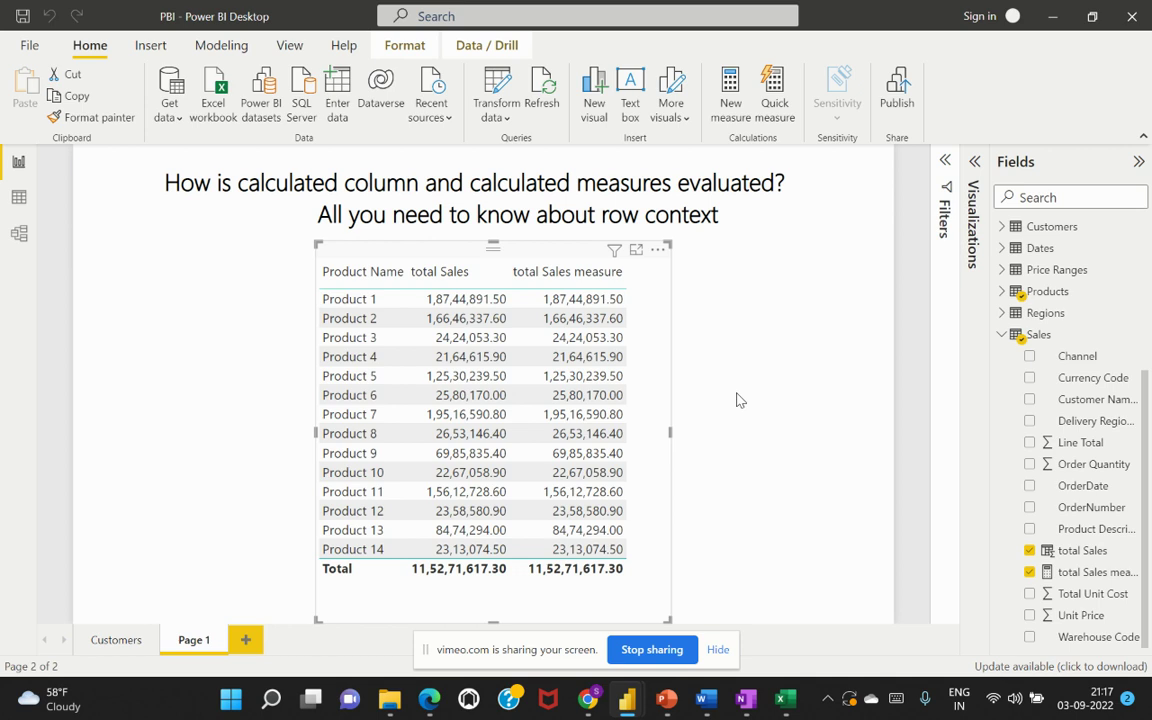
Add a new report page, and display the data of the Sales table through to its last columns
left_click(245, 640)
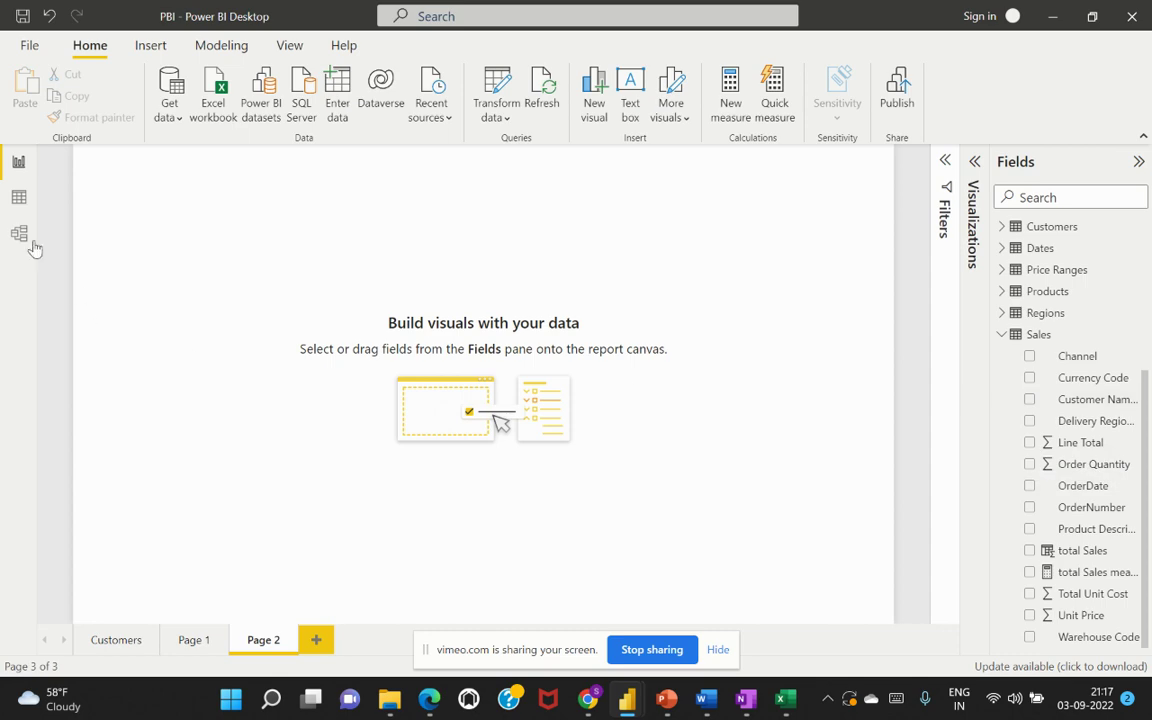
left_click(19, 197)
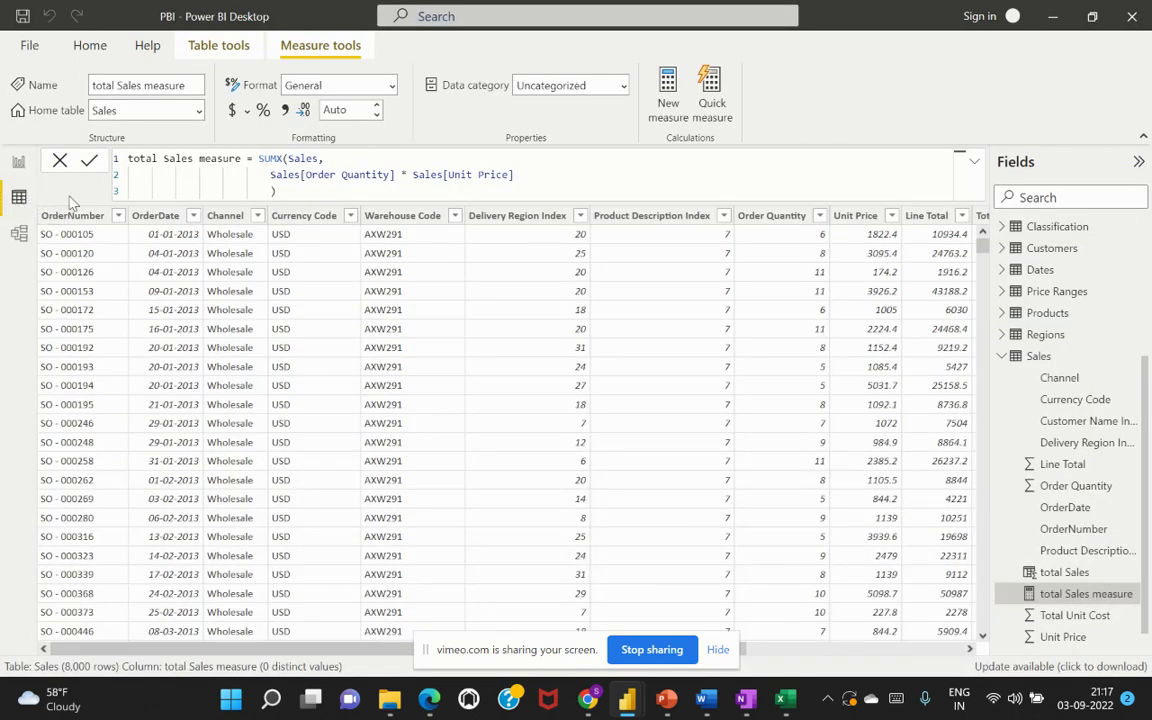
left_click(1033, 355)
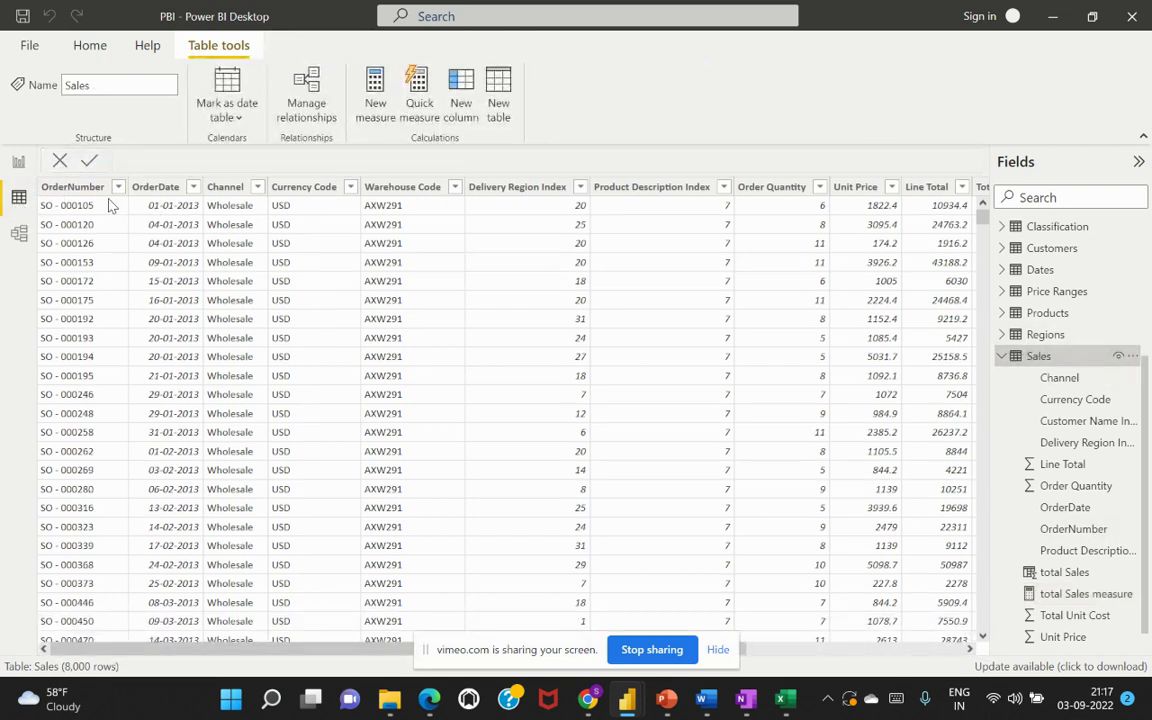
left_click_drag(368, 649, 593, 658)
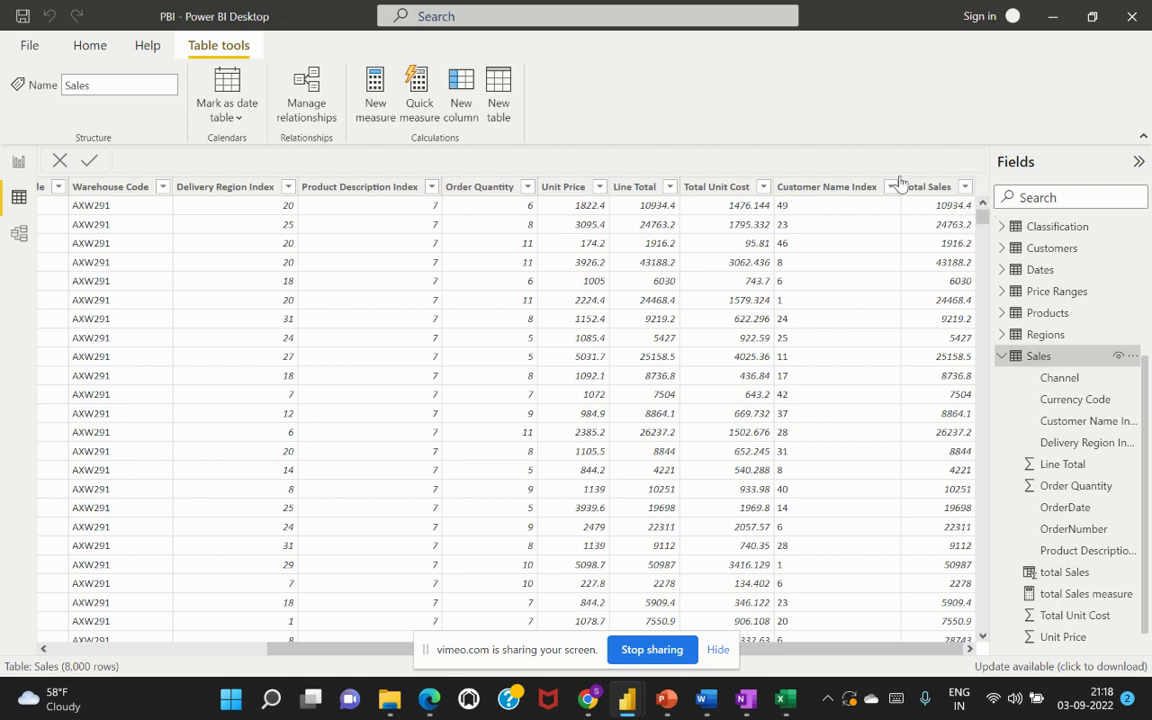
Add a calculated column to the Sales table and name it Sales col in its formula
left_click(463, 100)
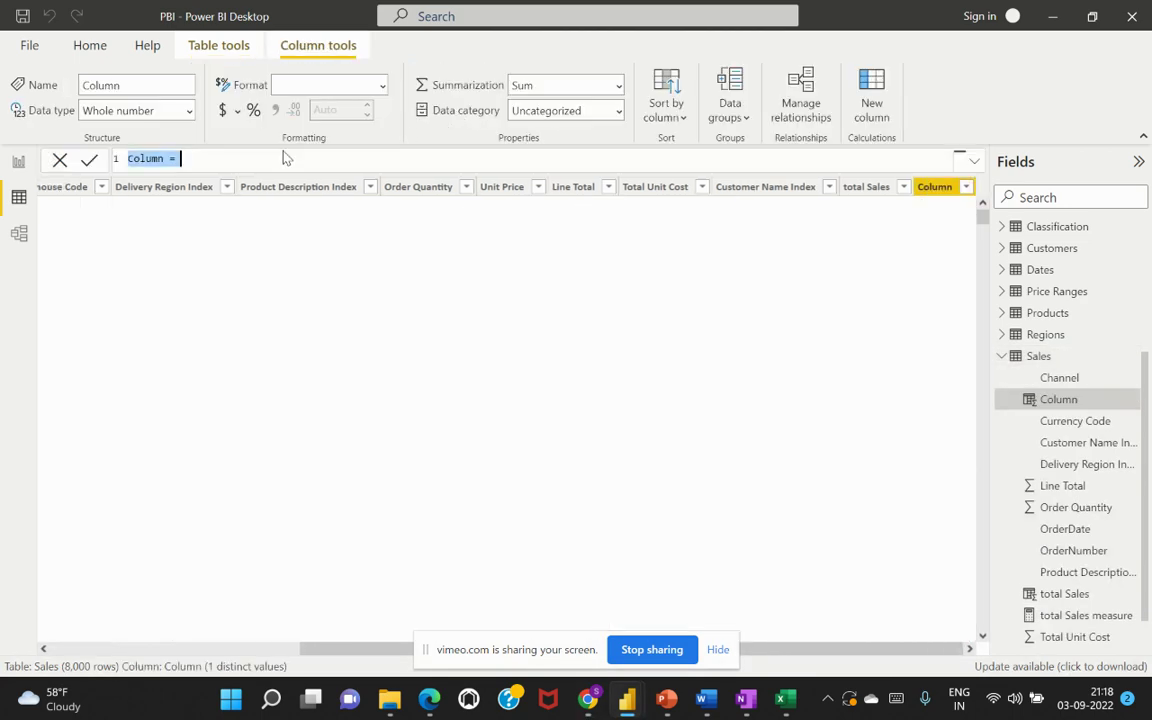
left_click(162, 160)
mouse_move(162, 160)
left_mouse_down()
mouse_move(121, 160)
mouse_move(164, 161)
left_mouse_up()
left_click(133, 160)
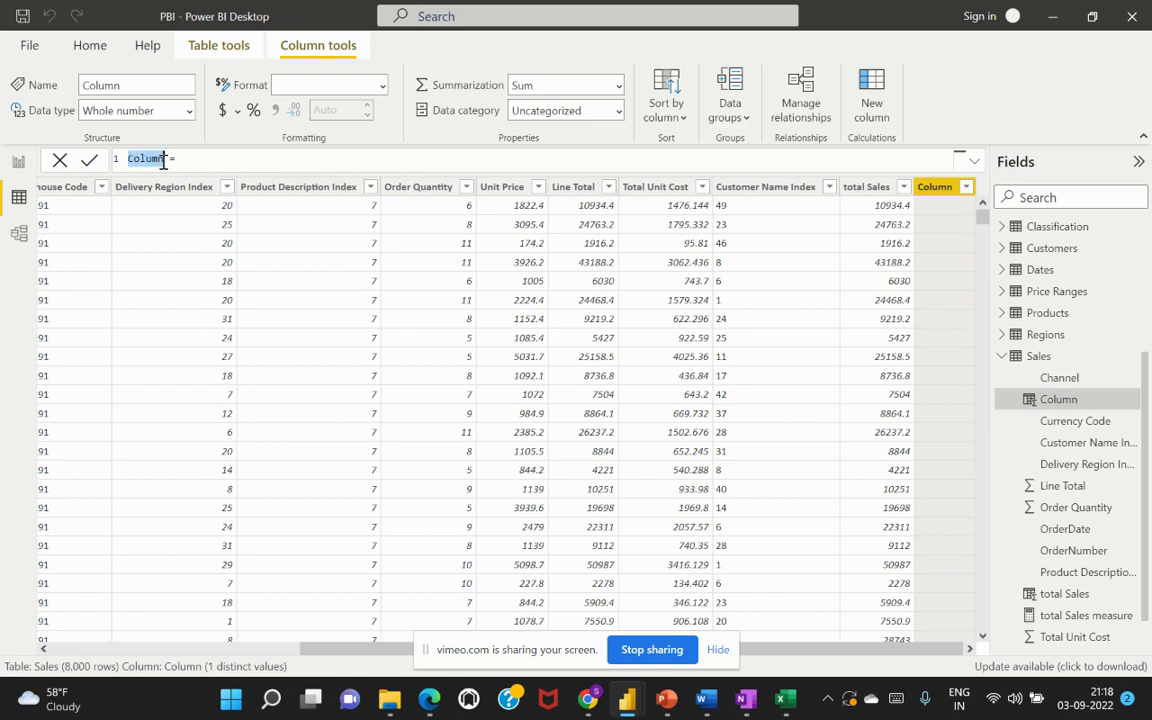
type("Sales Tol")
left_click(163, 160)
key("BackSpace")
type("c")
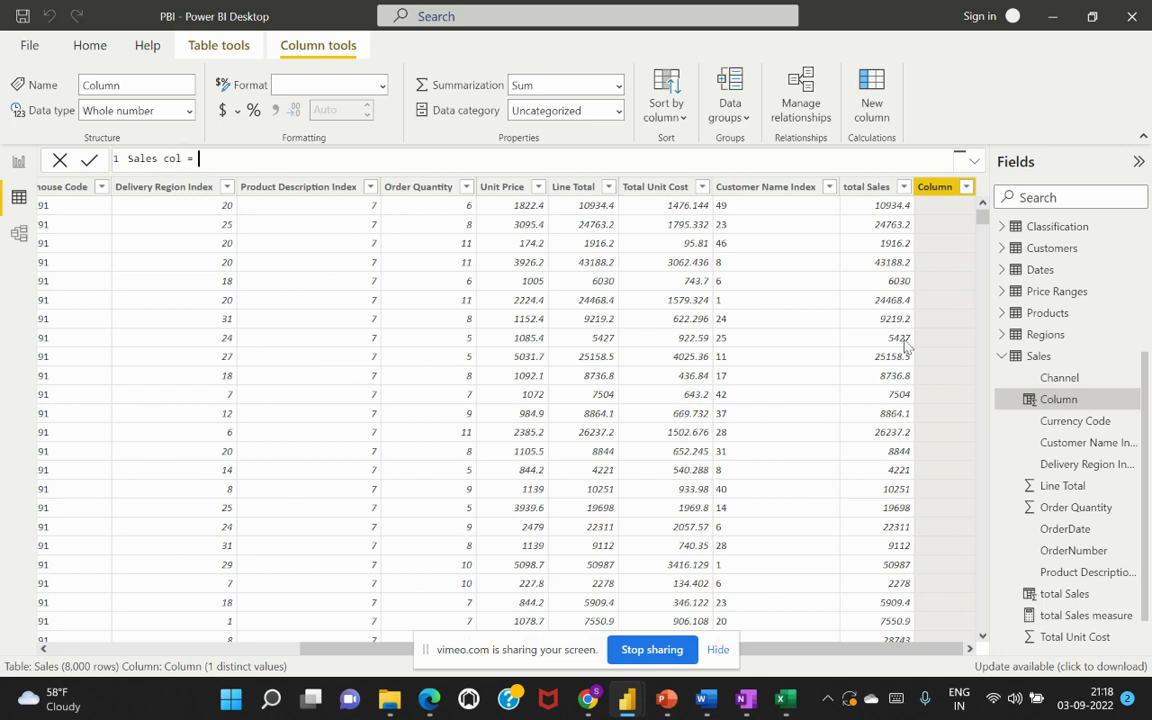
Define Sales col as Sales[Order Quantity] * Sales[Unit Price], enlarge the formula text and commit the column
scroll(1097, 462, "down", 1)
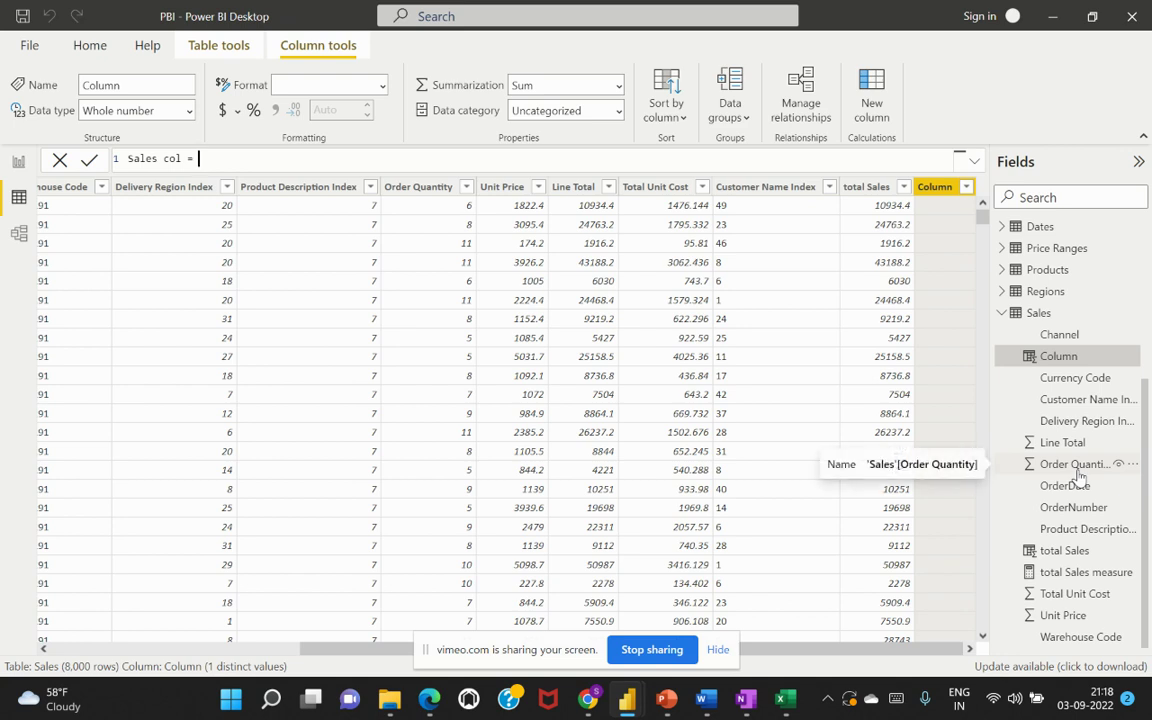
type("quant")
key("Tab")
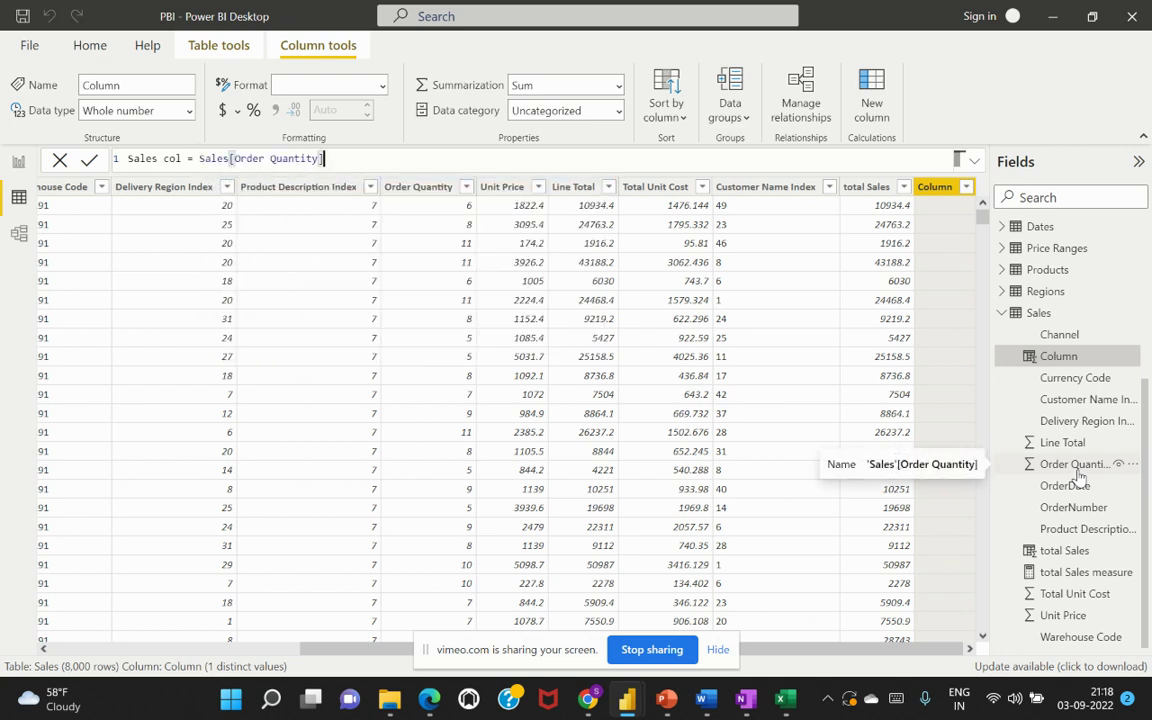
type("* unit")
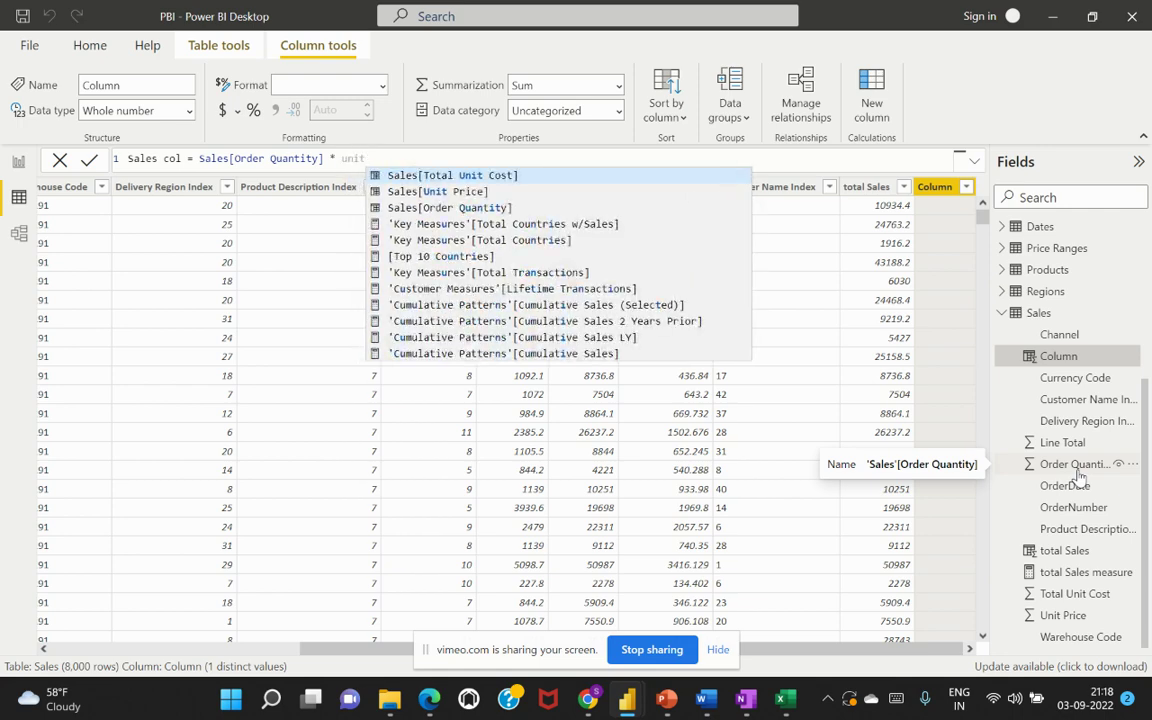
left_click(415, 191)
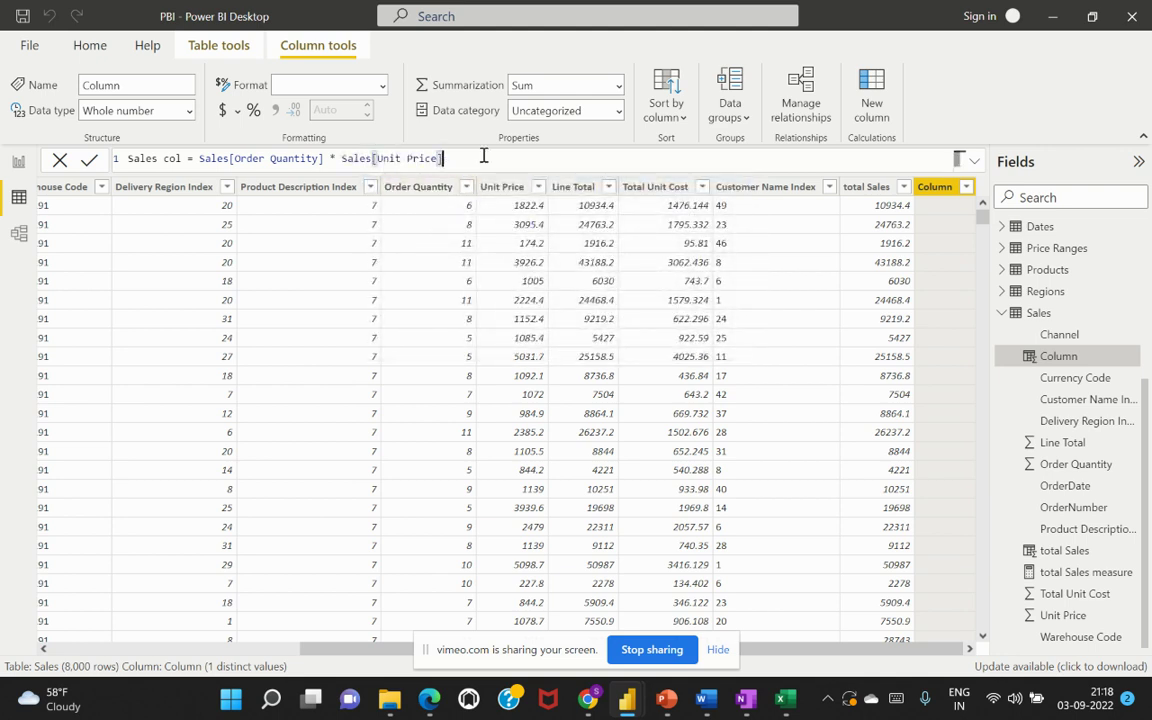
scroll(483, 156, "up", 1)
scroll(483, 156, "up", 3)
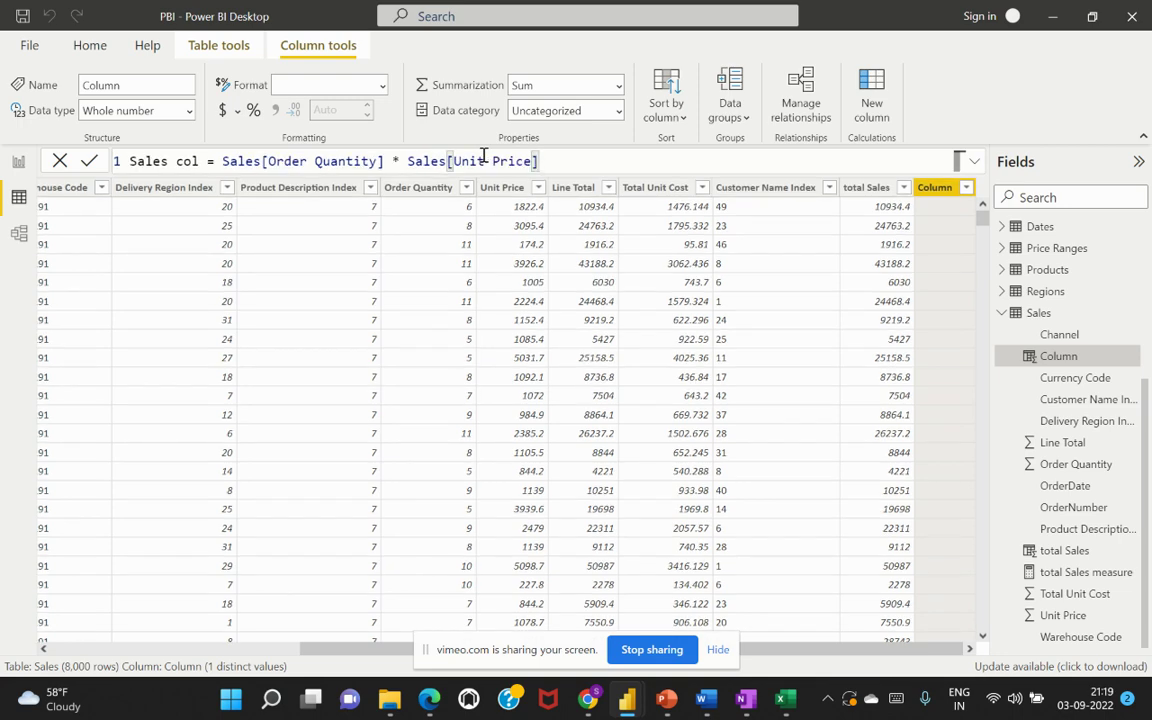
scroll(483, 156, "up", 1)
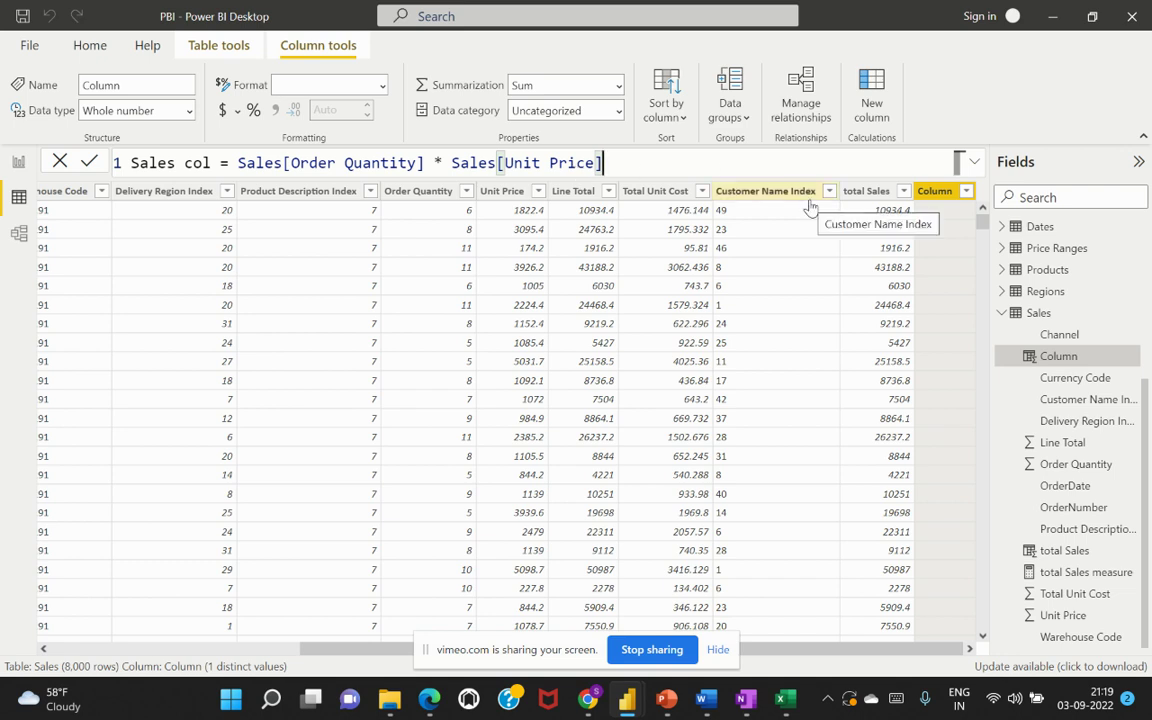
left_click(89, 163)
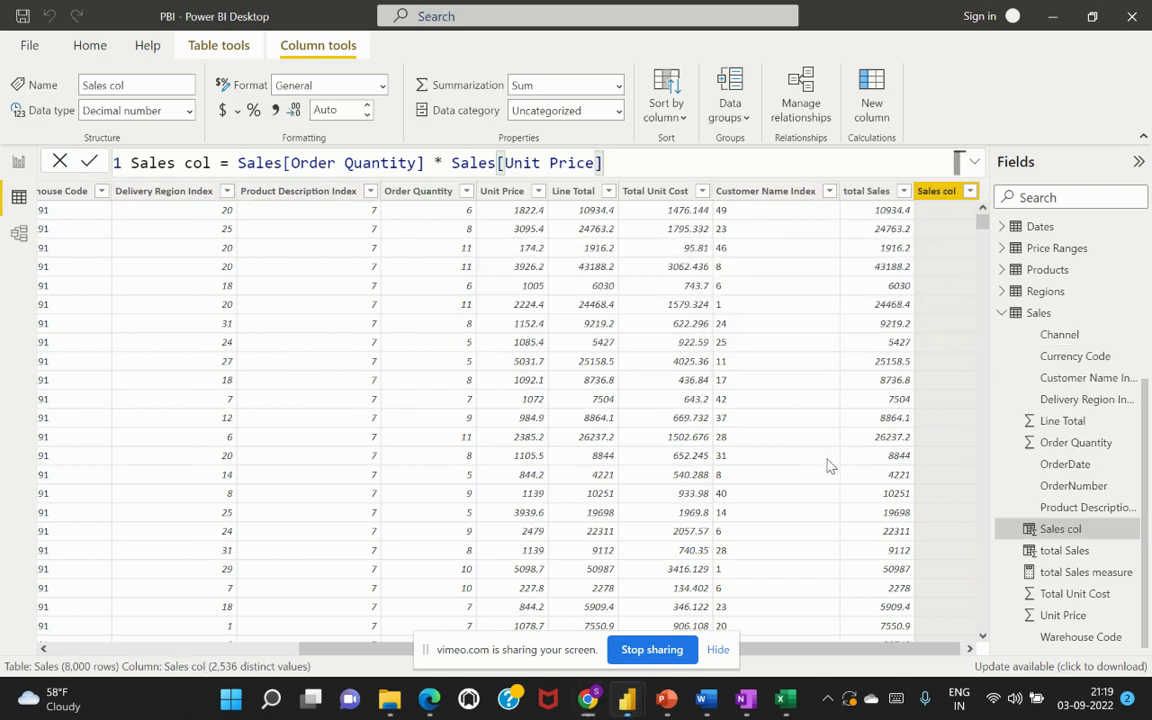
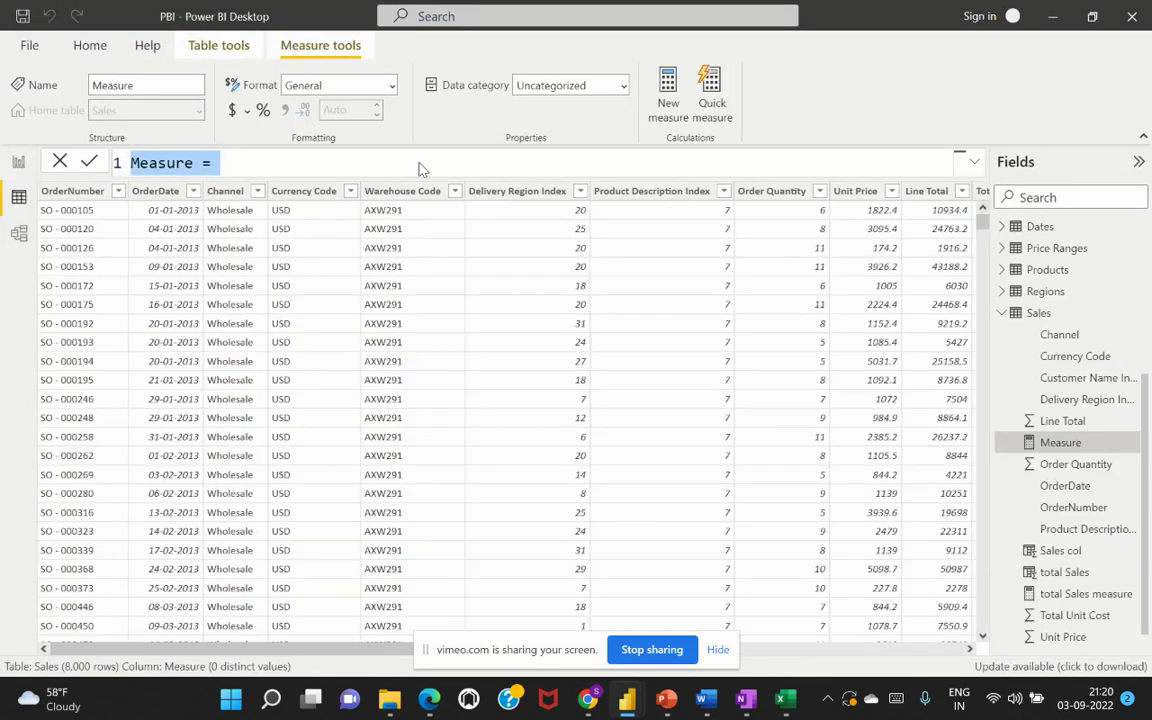
Reuse the Sales col formula Sales[Order Quantity] * Sales[Unit Price] for the new measure, naming it Sales measure
type("Sales col = Sales[Order Quantity] * Sales[Unit Price]")
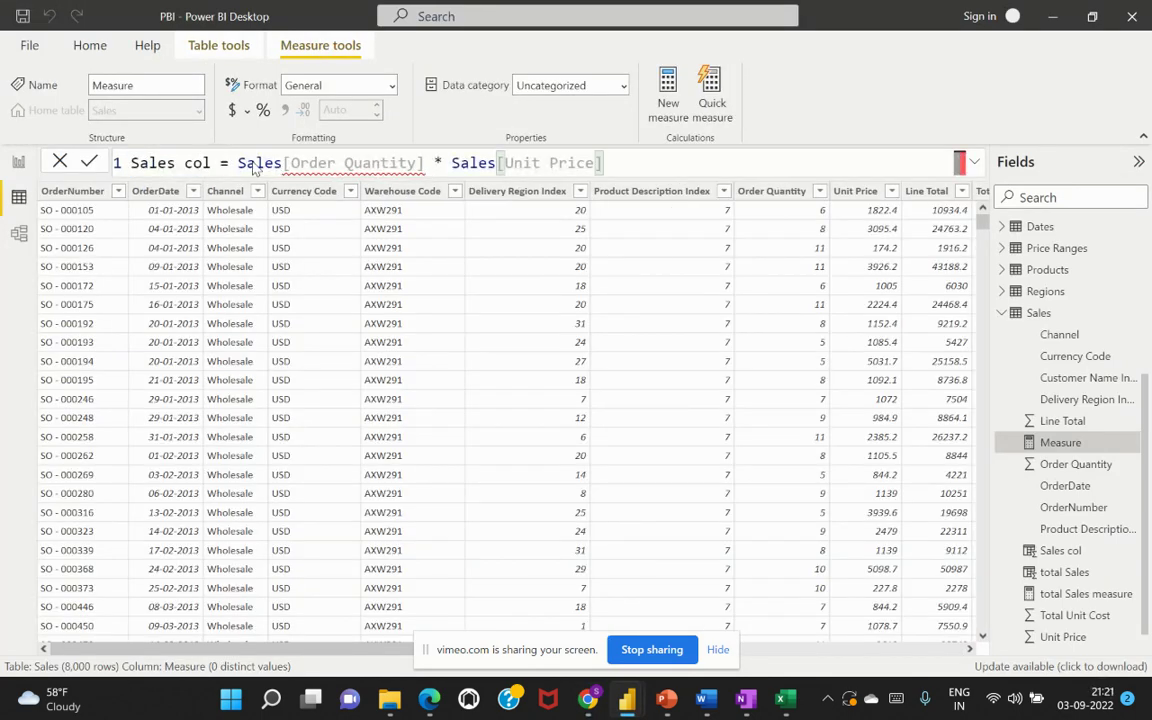
left_click_drag(211, 162, 184, 162)
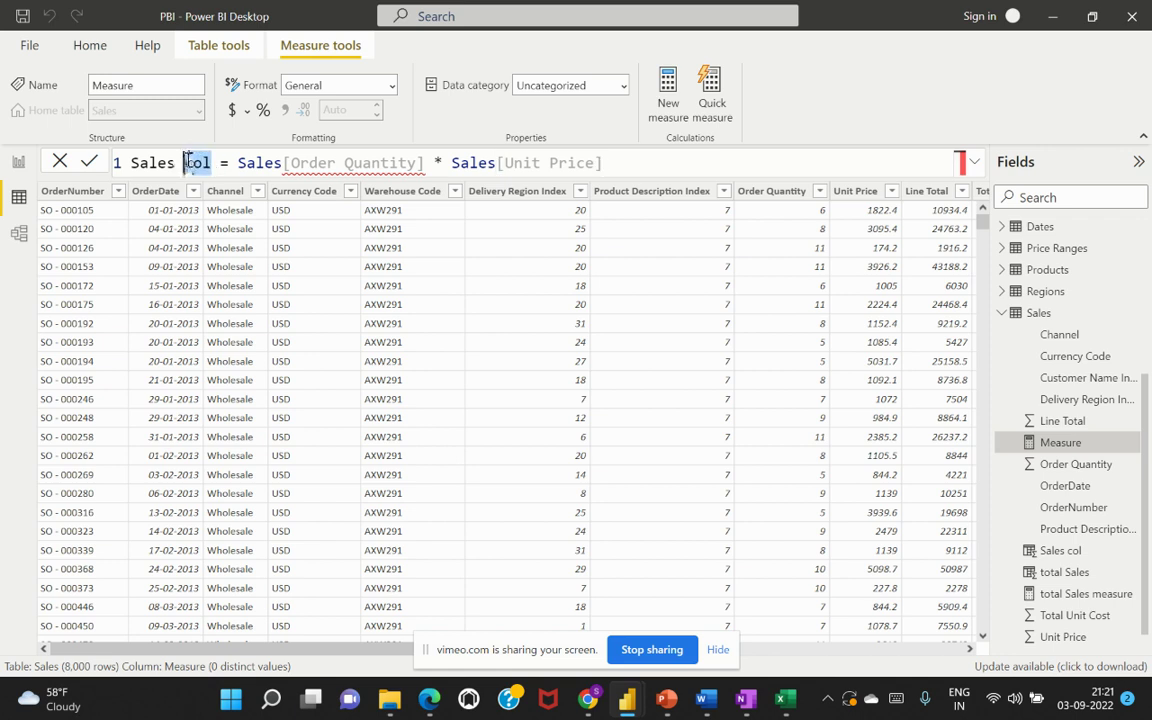
type("measure")
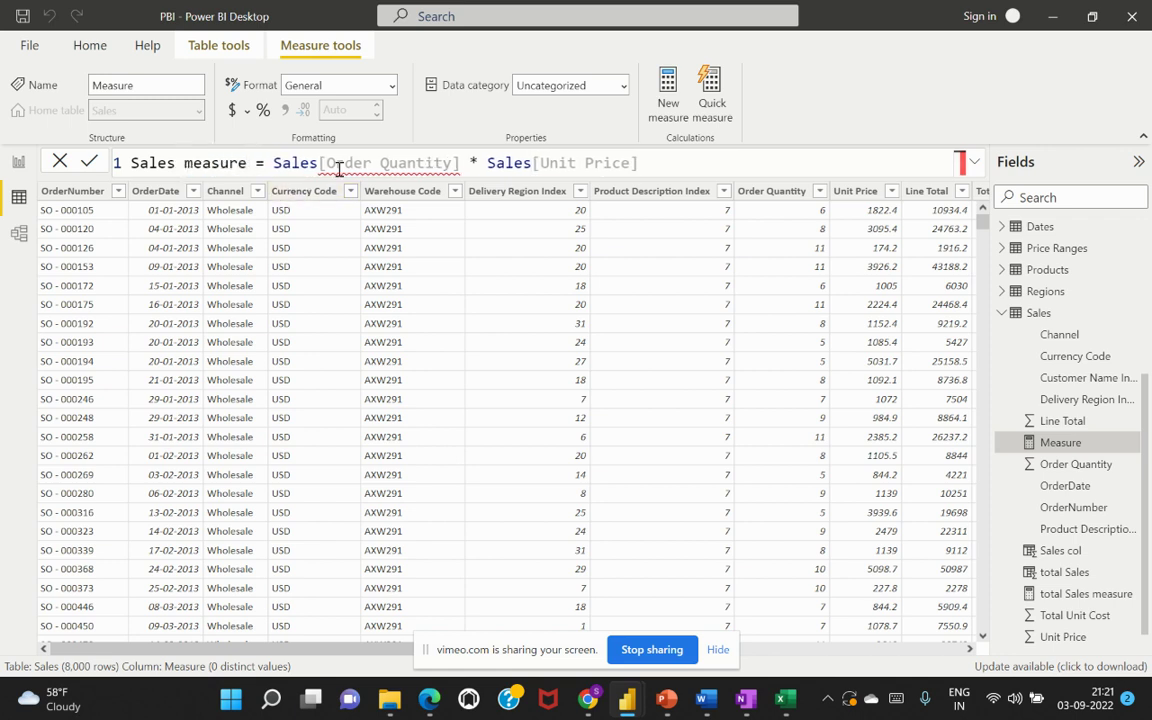
Wrap Sales[Order Quantity] and Sales[Unit Price] each in its own sum function and commit Sales measure
mouse_move(388, 162)
mouse_move(434, 163)
key("Right")
key("Right")
key("Right")
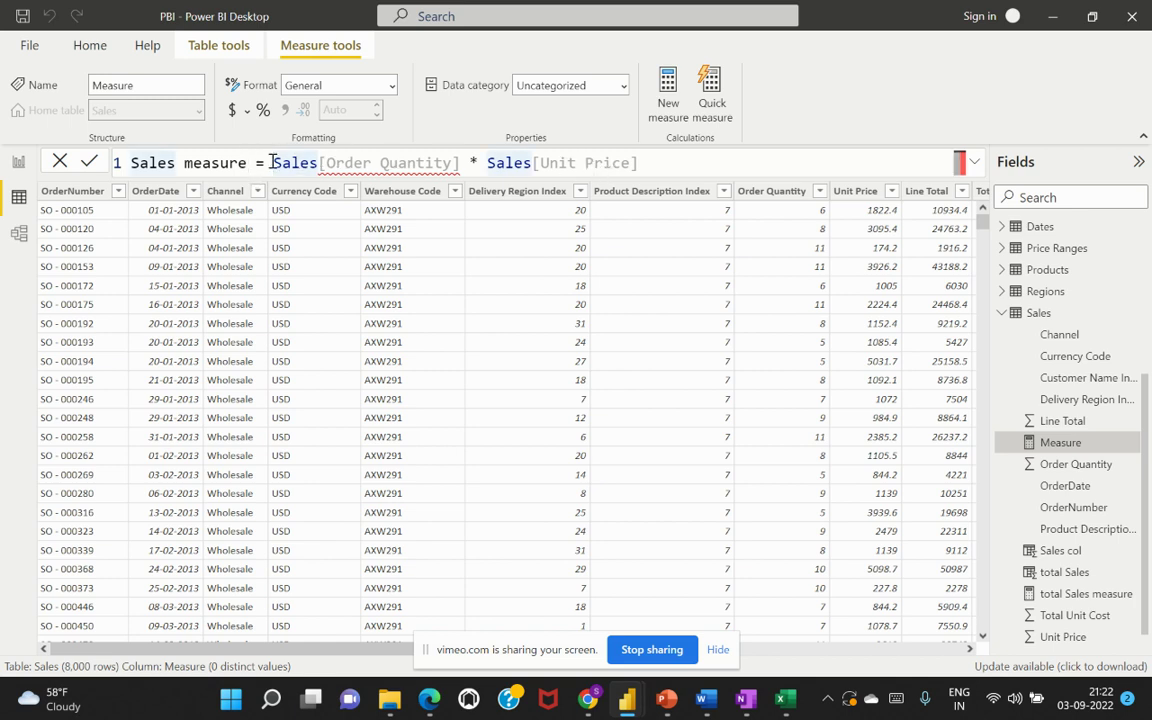
scroll(360, 588, "right", 5)
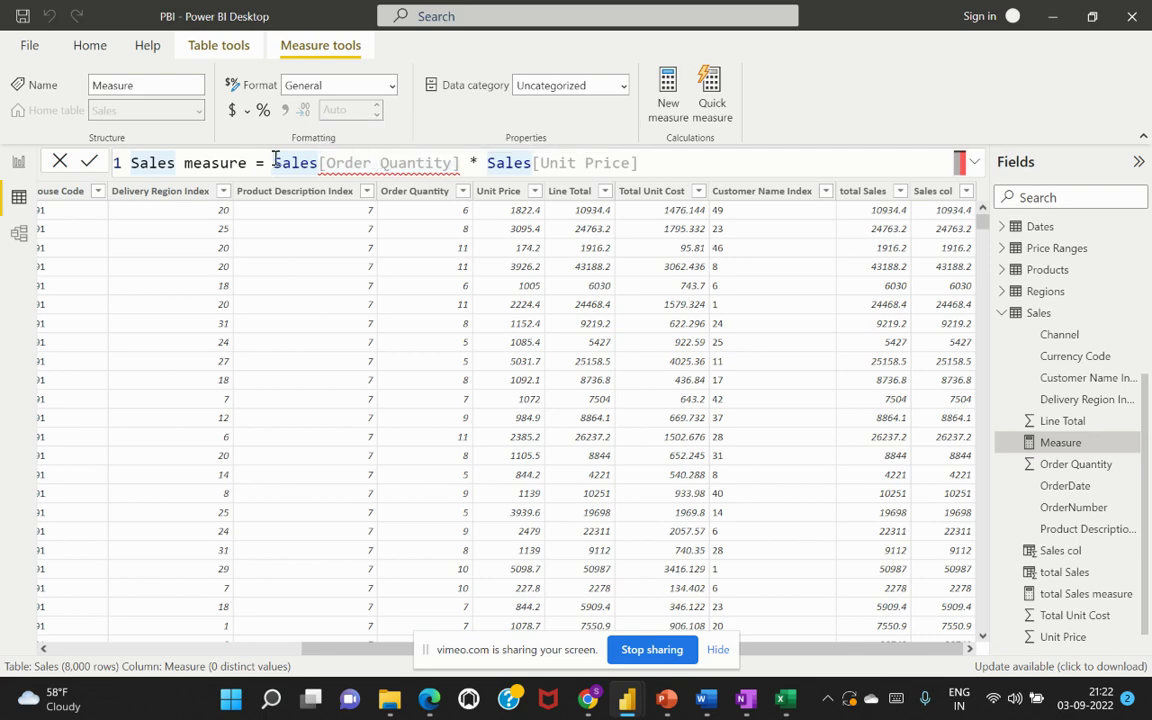
type("sum(")
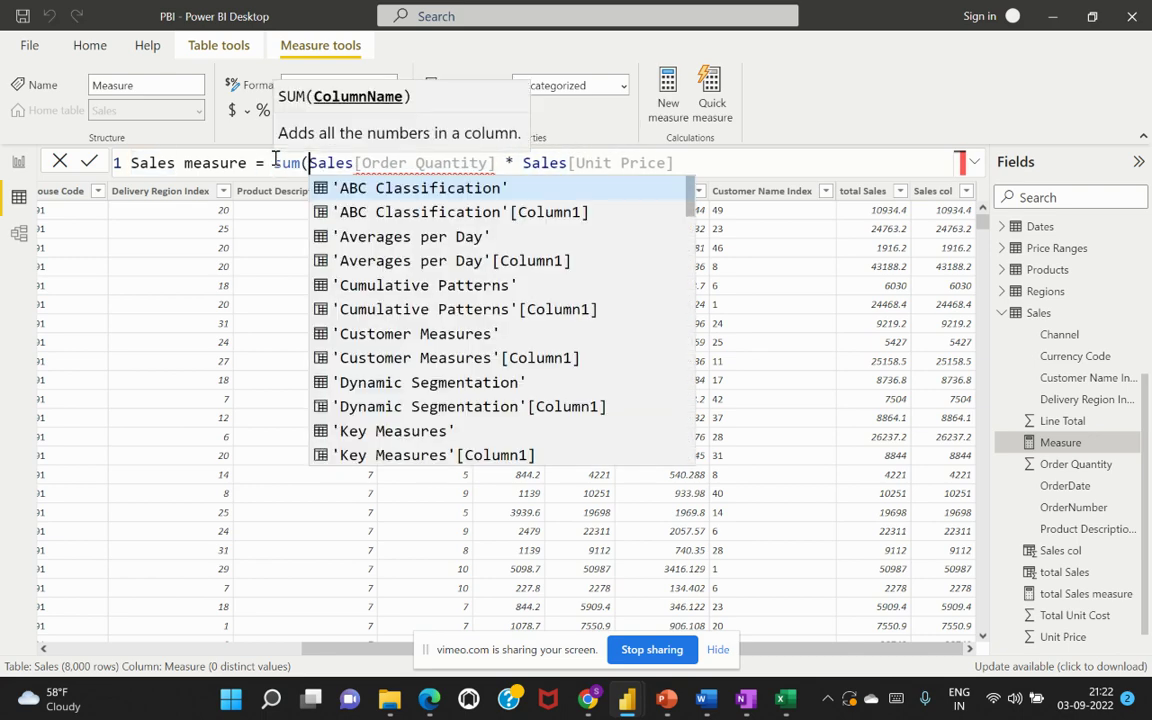
left_click(496, 162)
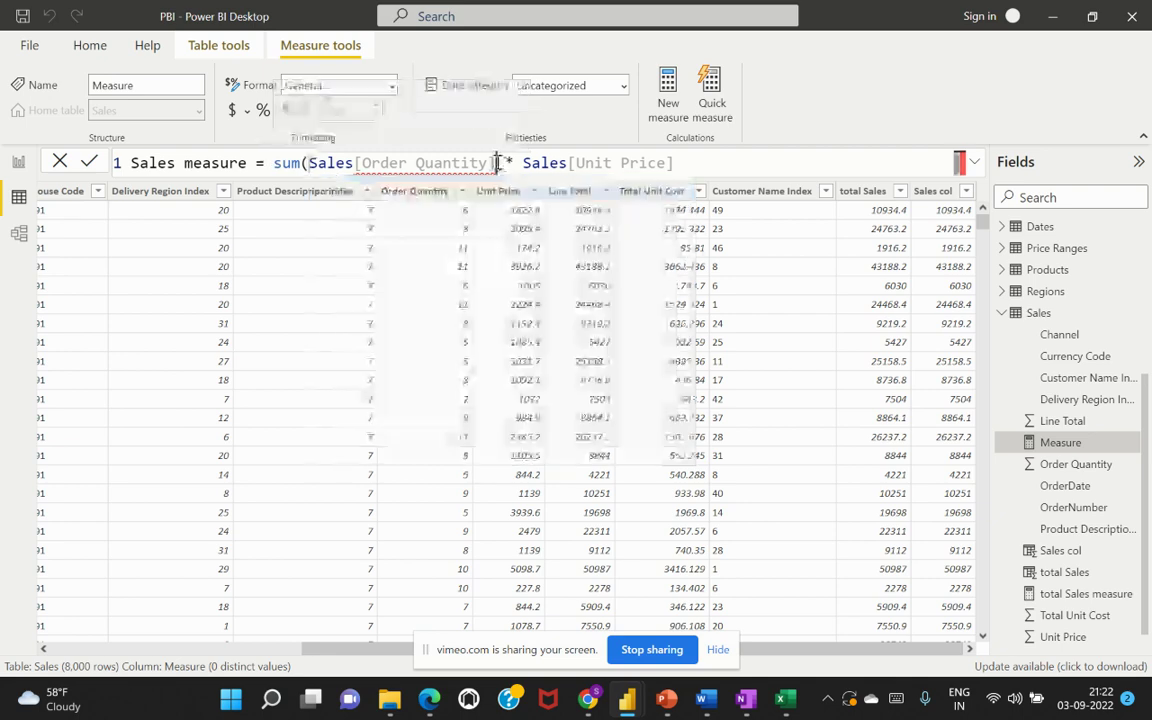
type(")")
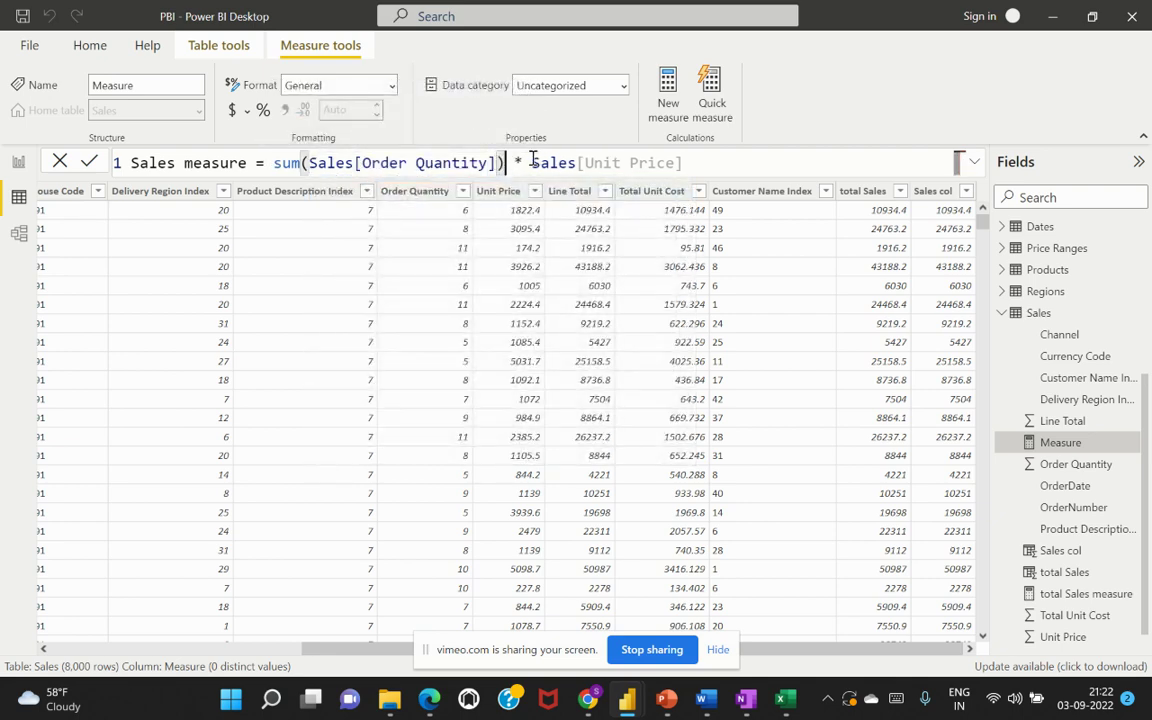
left_click(531, 162)
type("sum(")
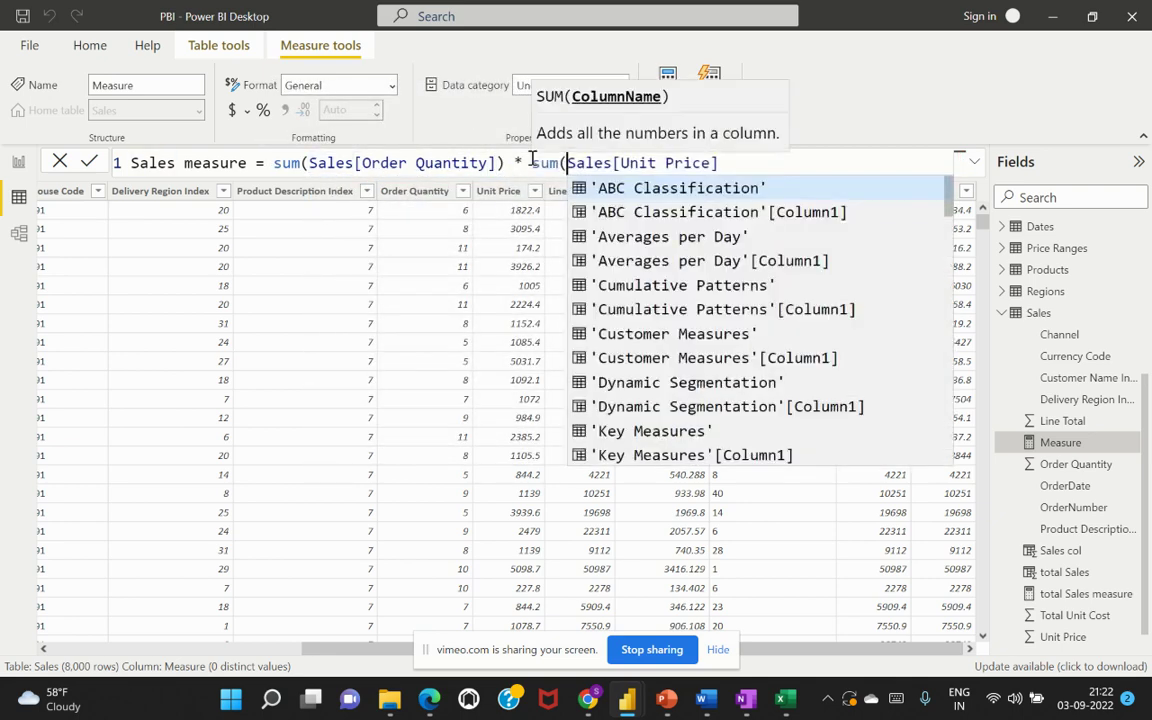
key("End")
type(")")
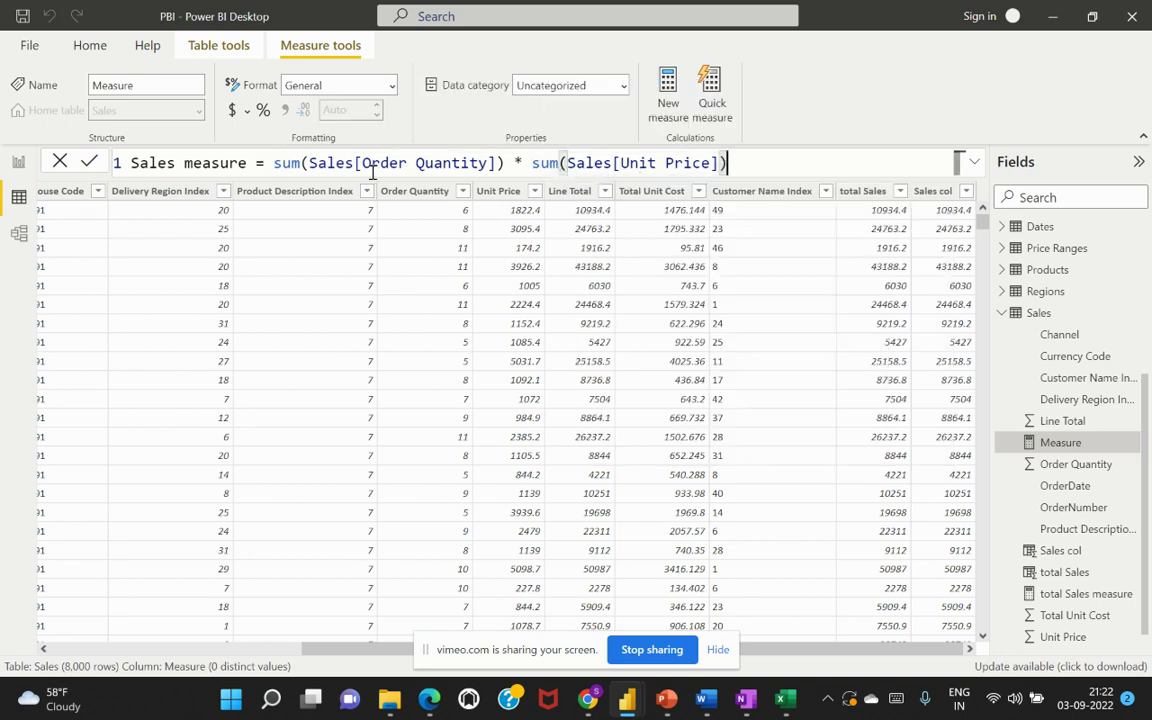
left_click(90, 161)
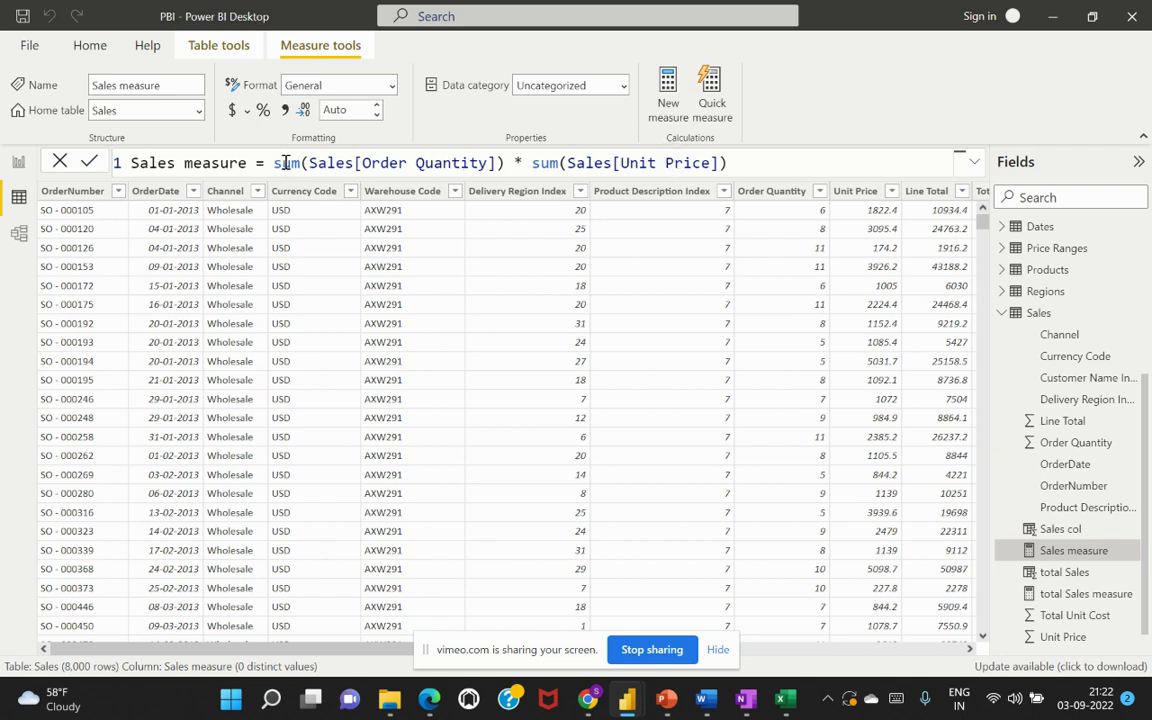
left_click(451, 160)
left_click(436, 643)
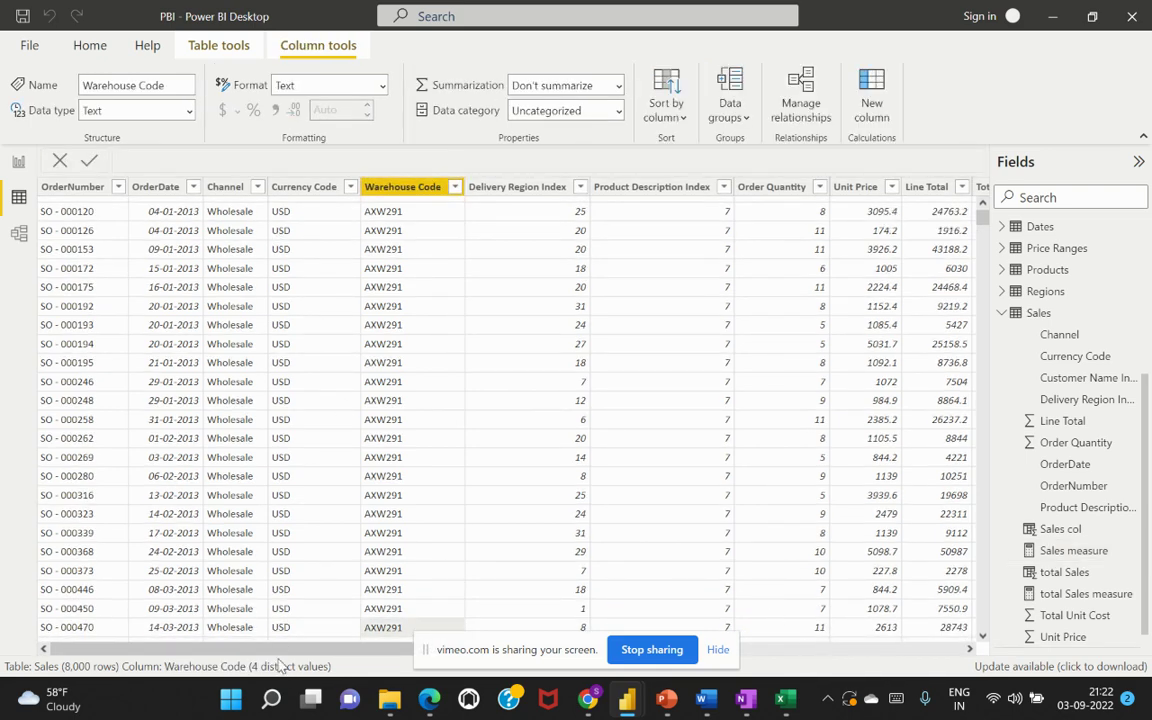
scroll(362, 637, "right", 2)
scroll(362, 637, "right", 5)
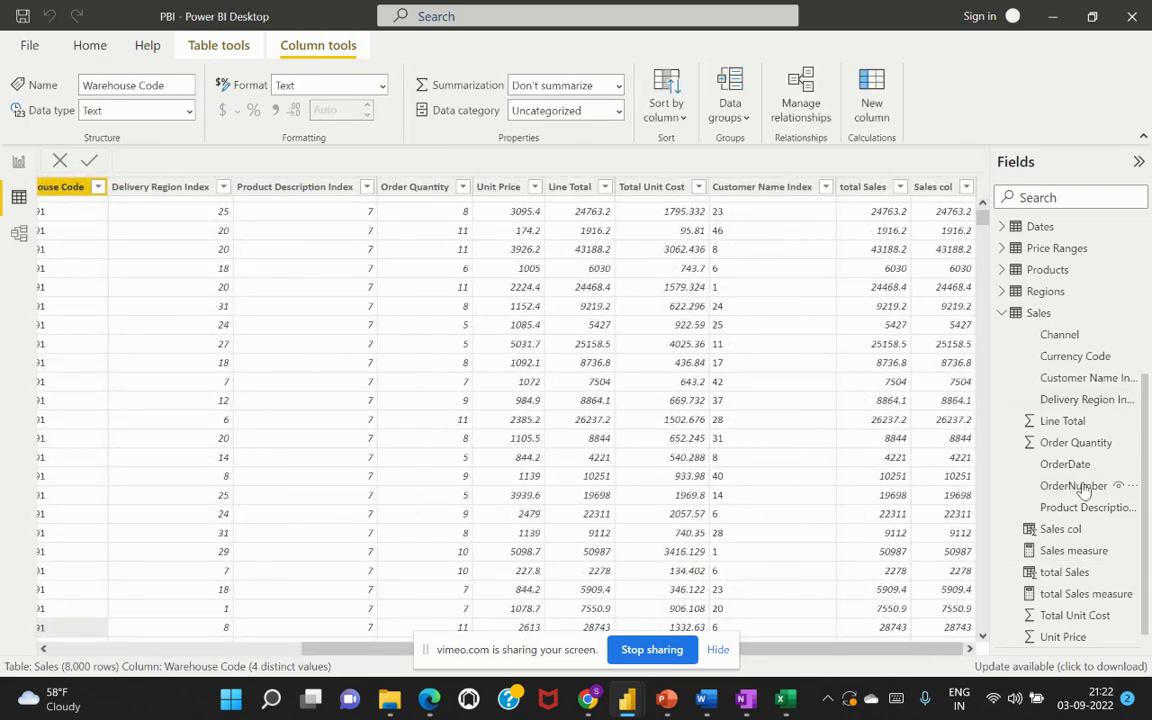
Create a table visual of Product Name from Products on Page 2, moving it nearer the page centre and enlarging it
left_click(18, 163)
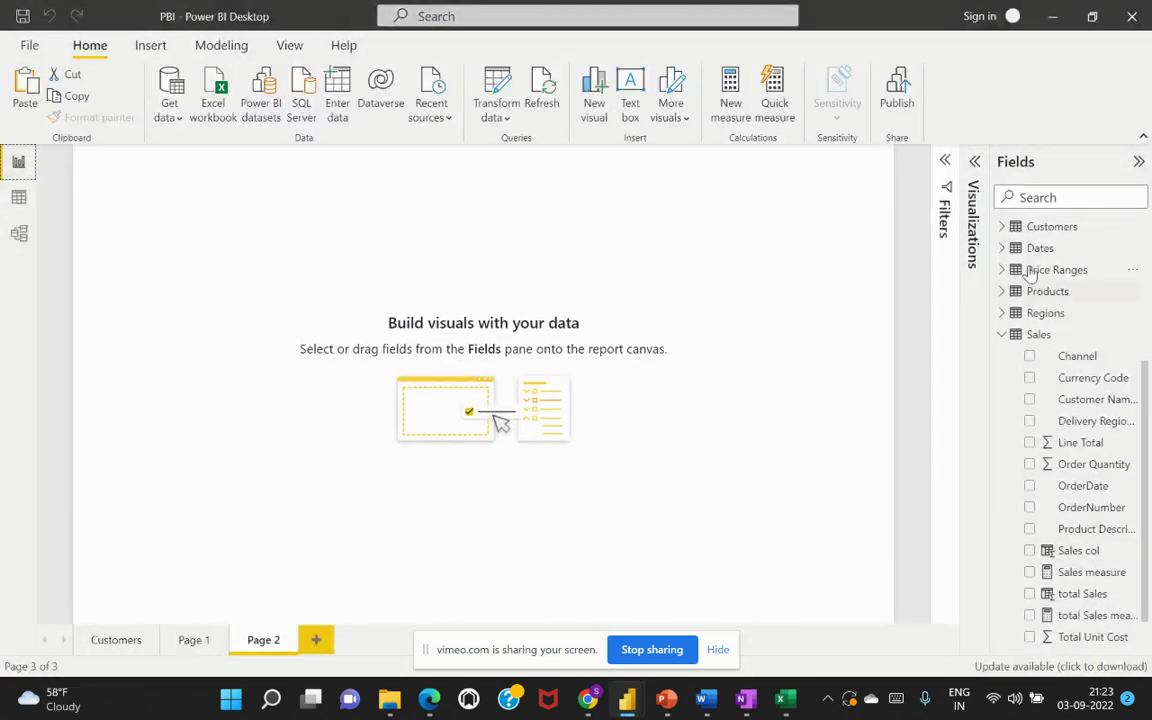
left_click(1001, 291)
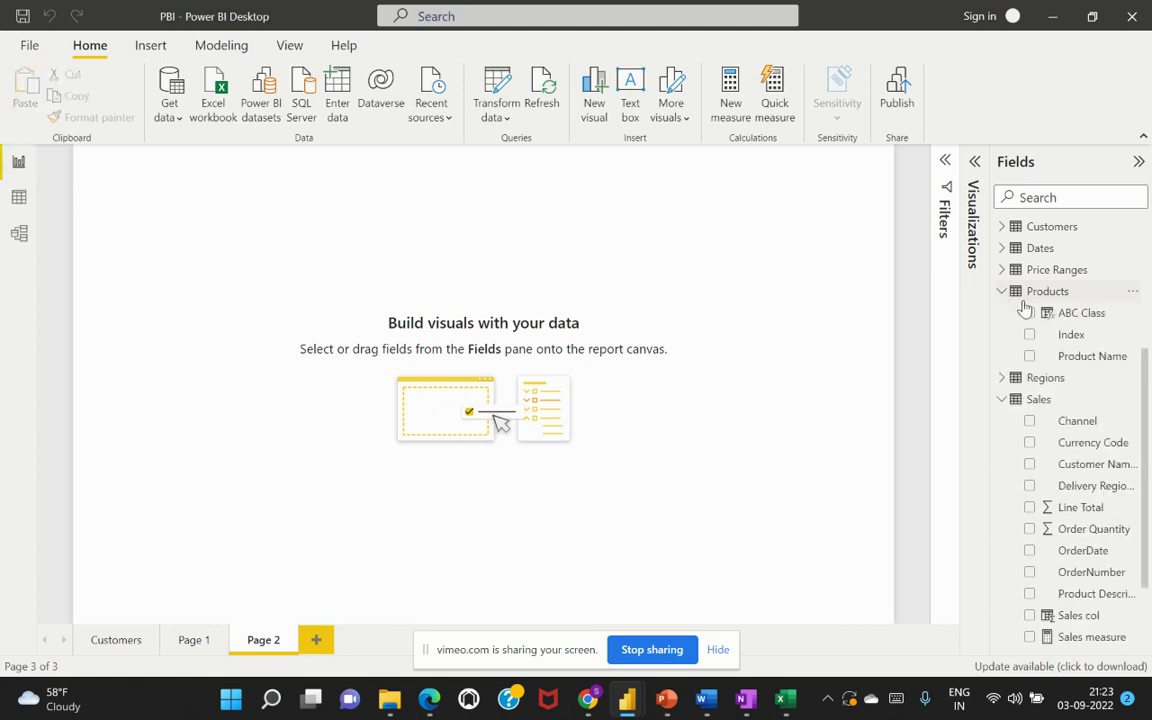
left_click(1031, 357)
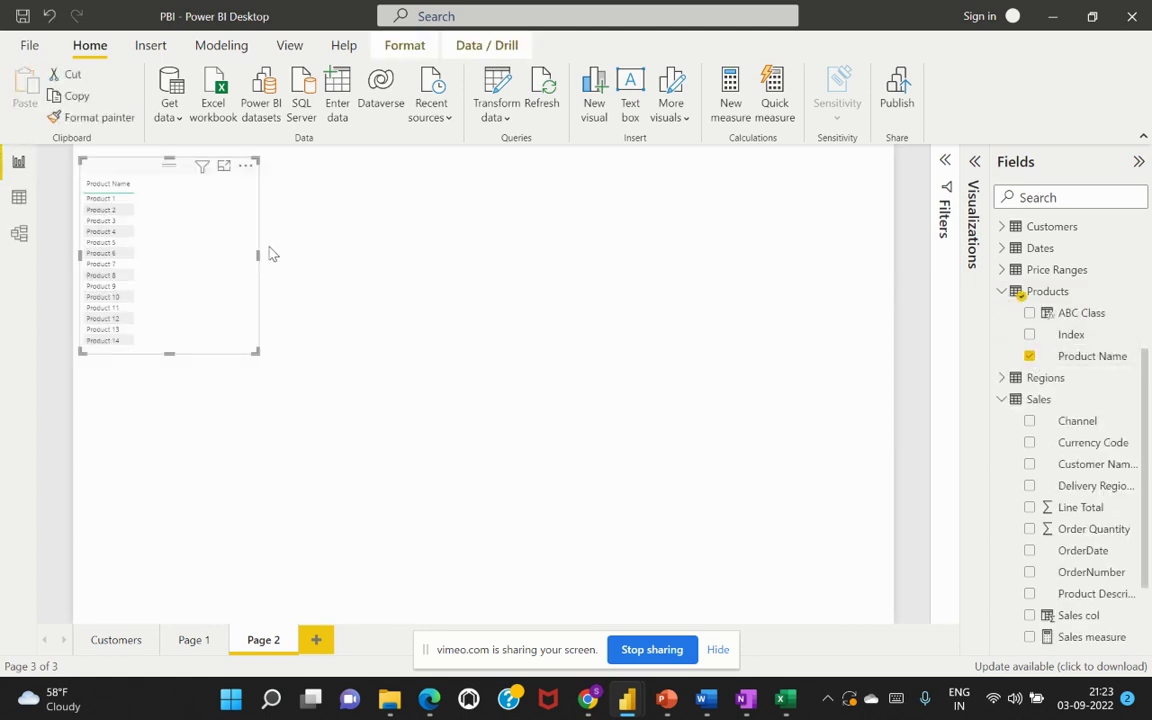
left_click_drag(245, 170, 390, 227)
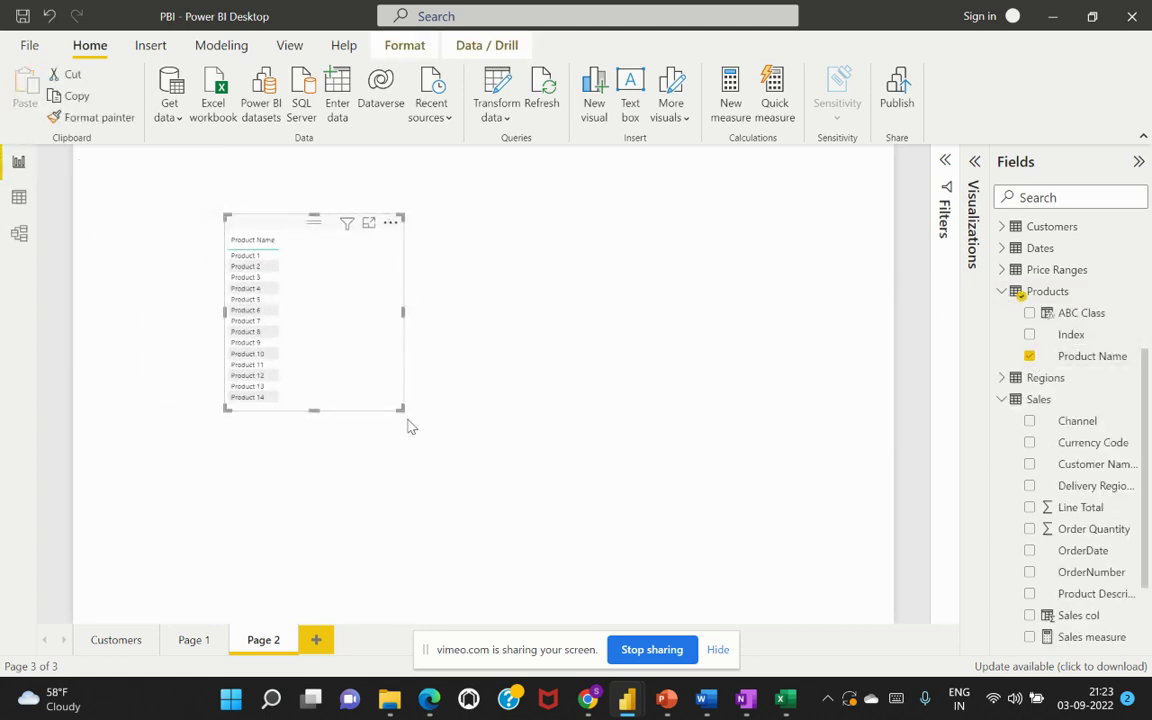
left_click_drag(400, 408, 496, 491)
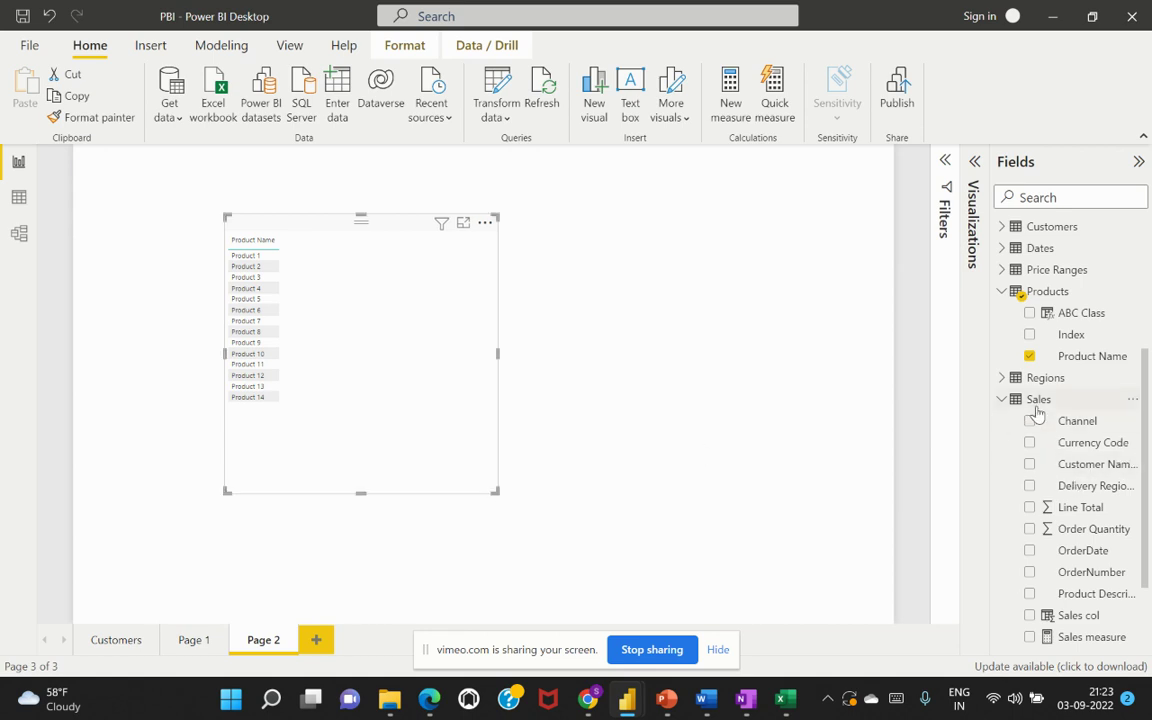
Add Sales measure from the Sales table to the Product Name table visual
scroll(1037, 414, "down", 3)
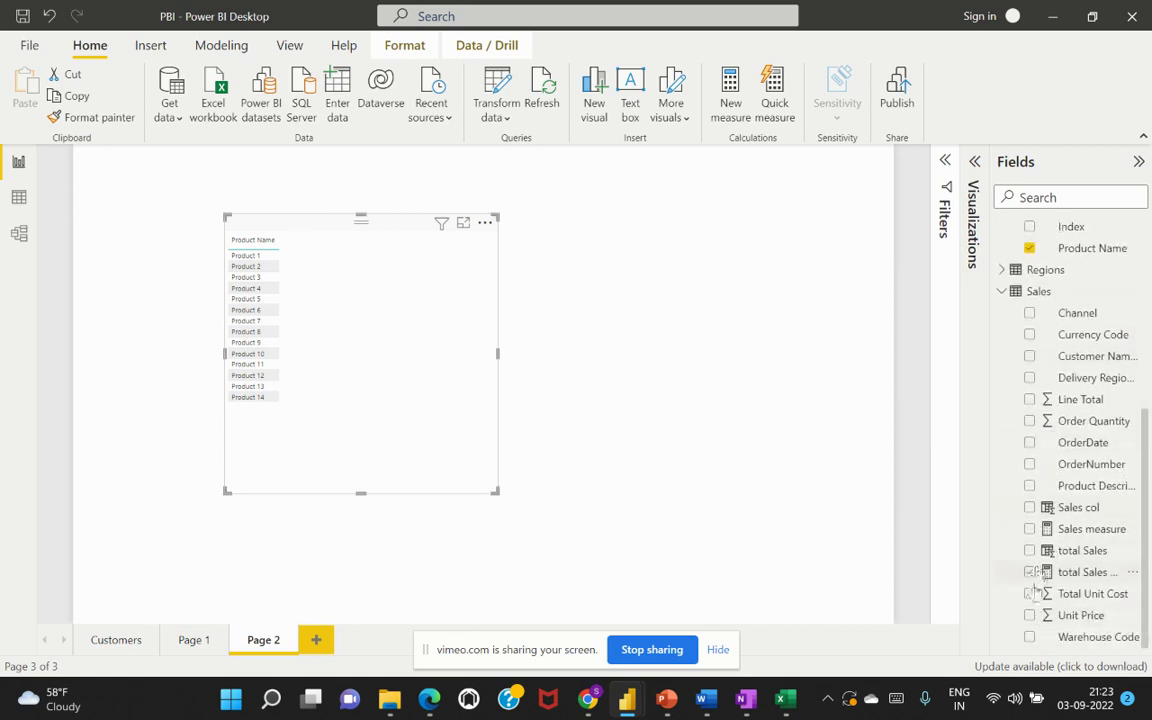
left_click(1030, 529)
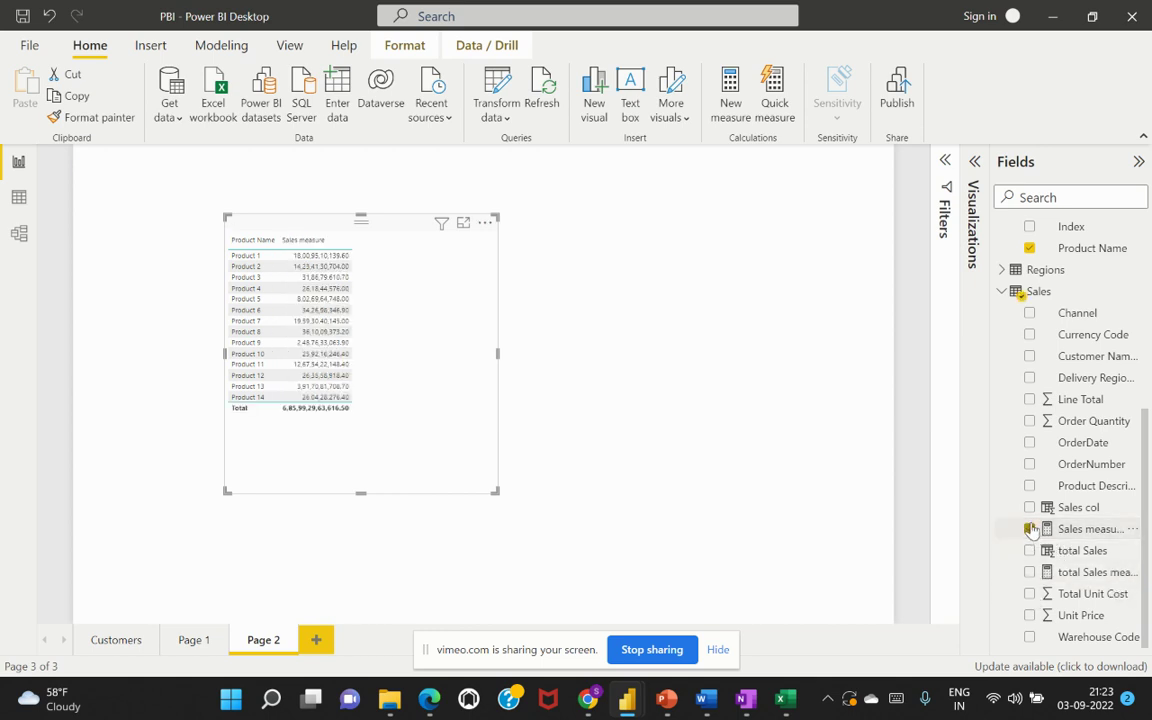
Add Sales col to the product table visual and place it before Sales measure in the values
left_click(1030, 508)
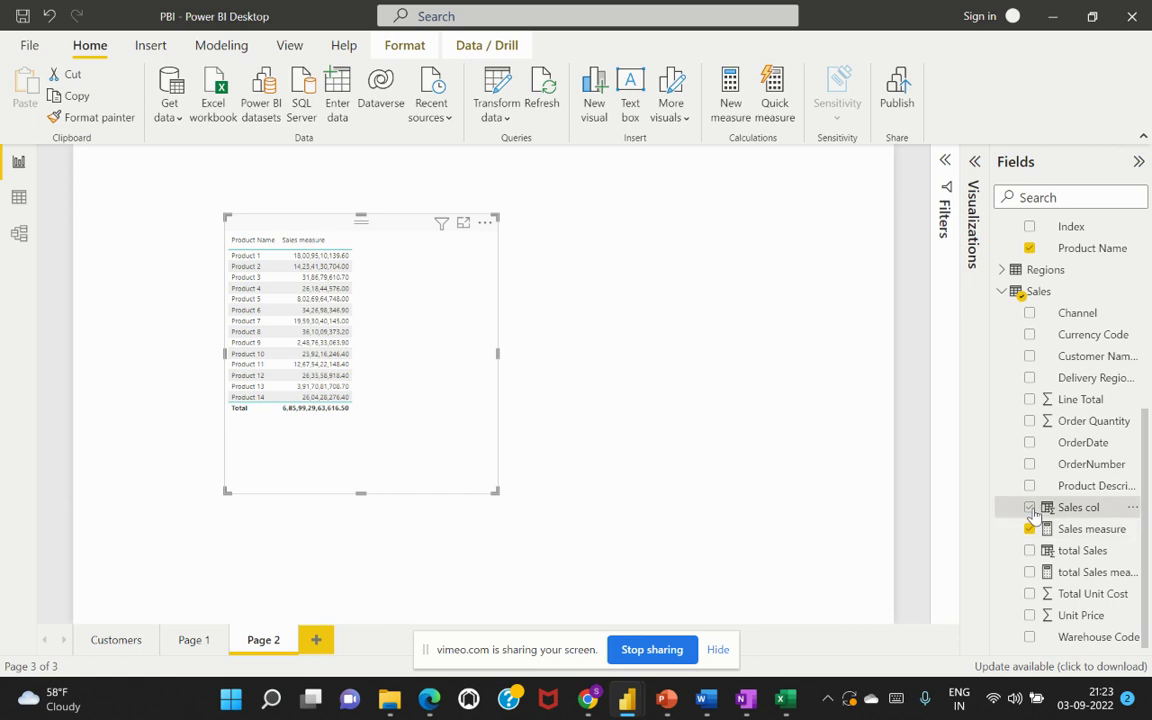
left_click(974, 161)
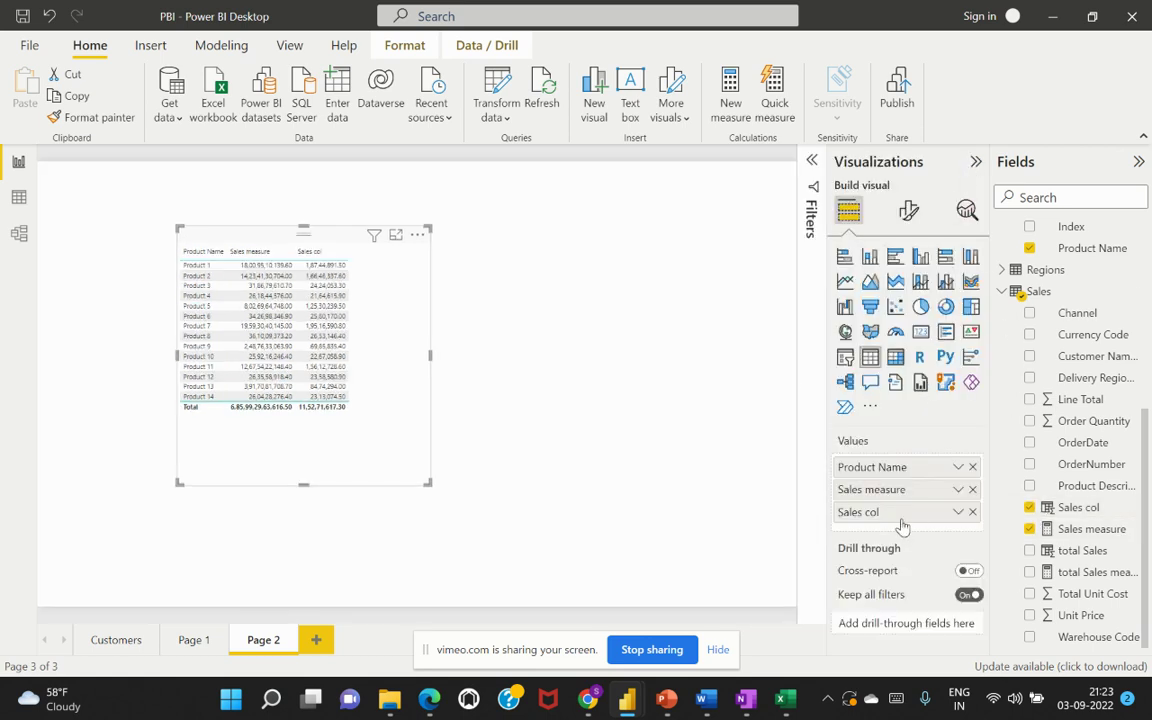
left_click_drag(880, 511, 900, 490)
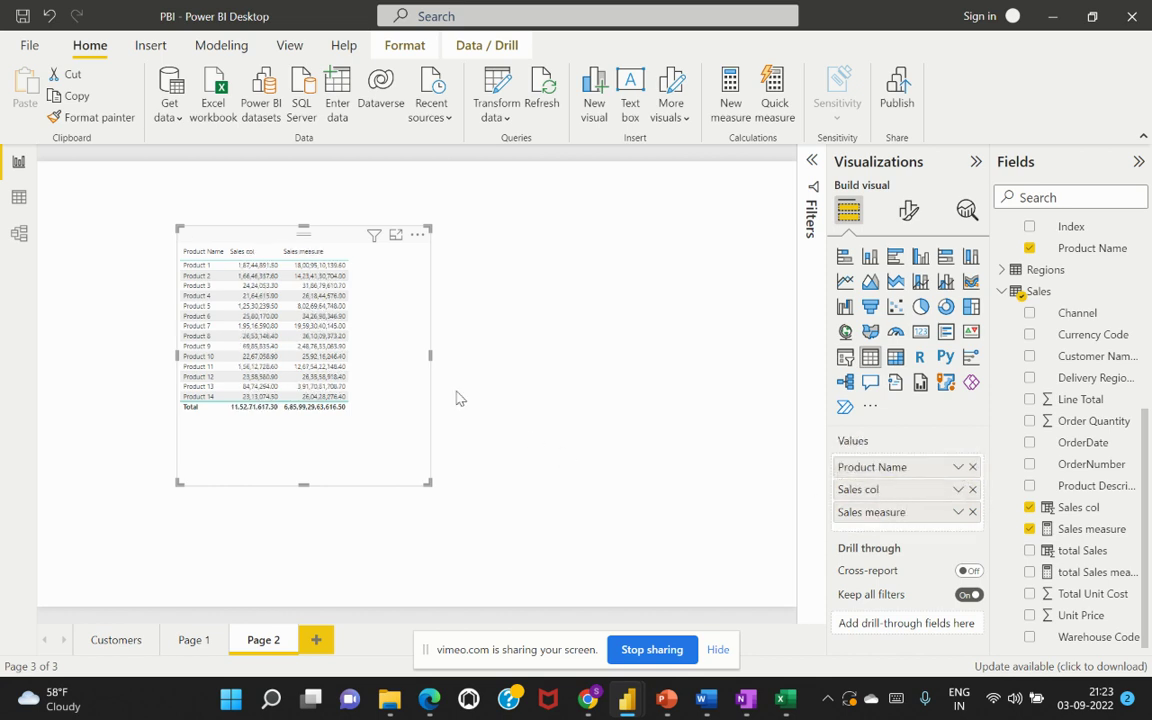
Enlarge the font of the product table visual's values
left_click(908, 211)
left_click(843, 405)
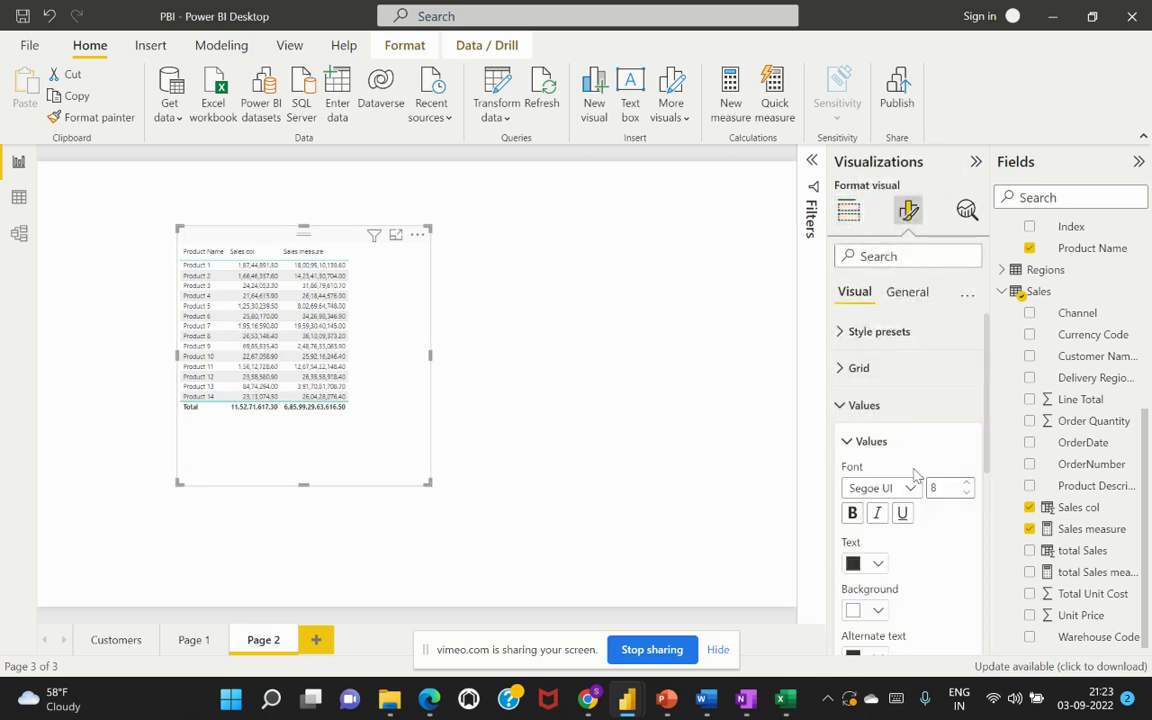
left_click(966, 484)
double_click(966, 486)
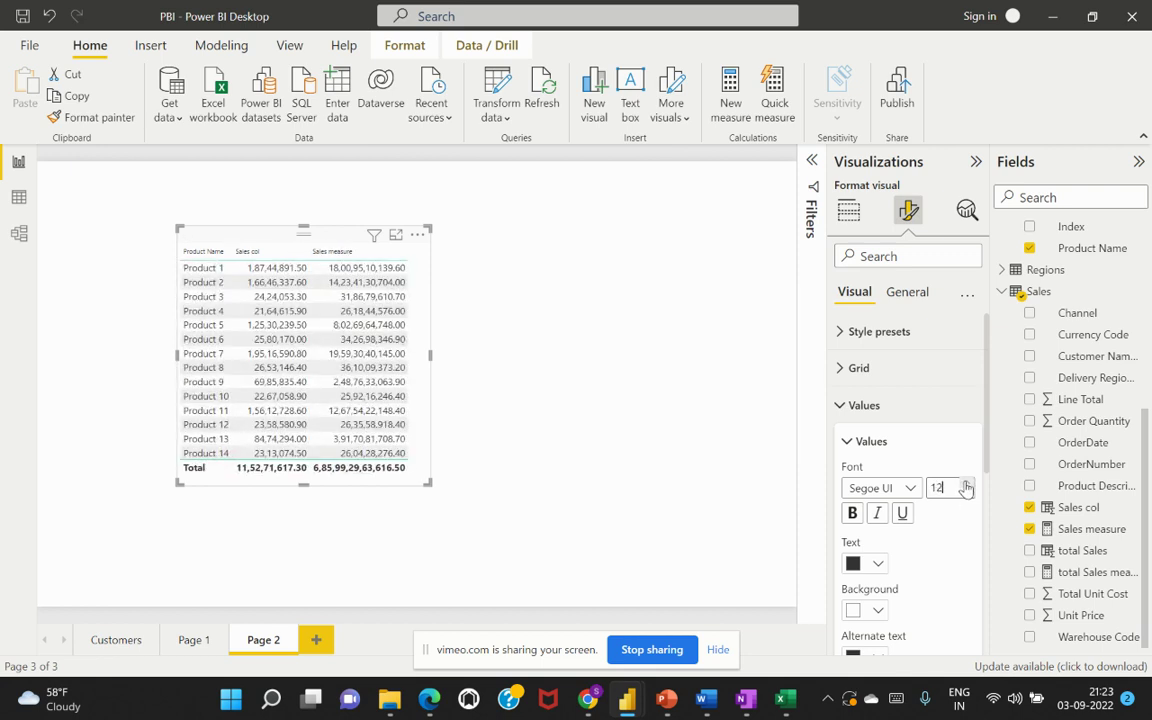
left_click(966, 484)
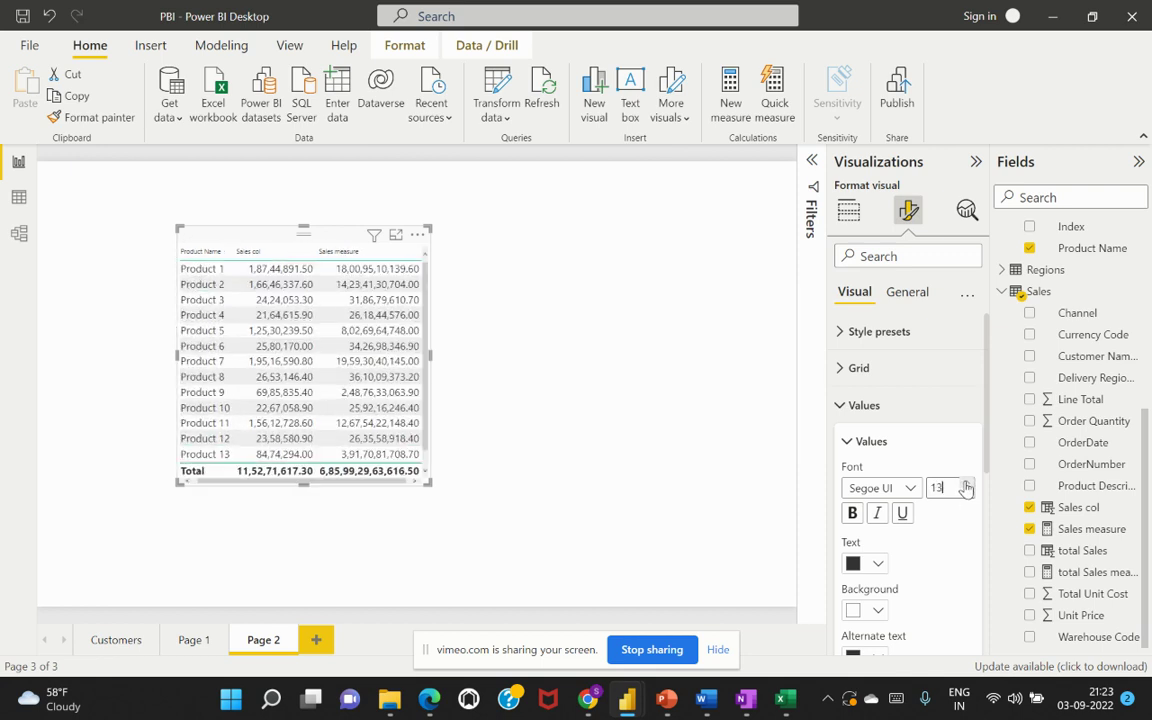
Set the product table's column header text to font size 14 and bold
left_click(907, 292)
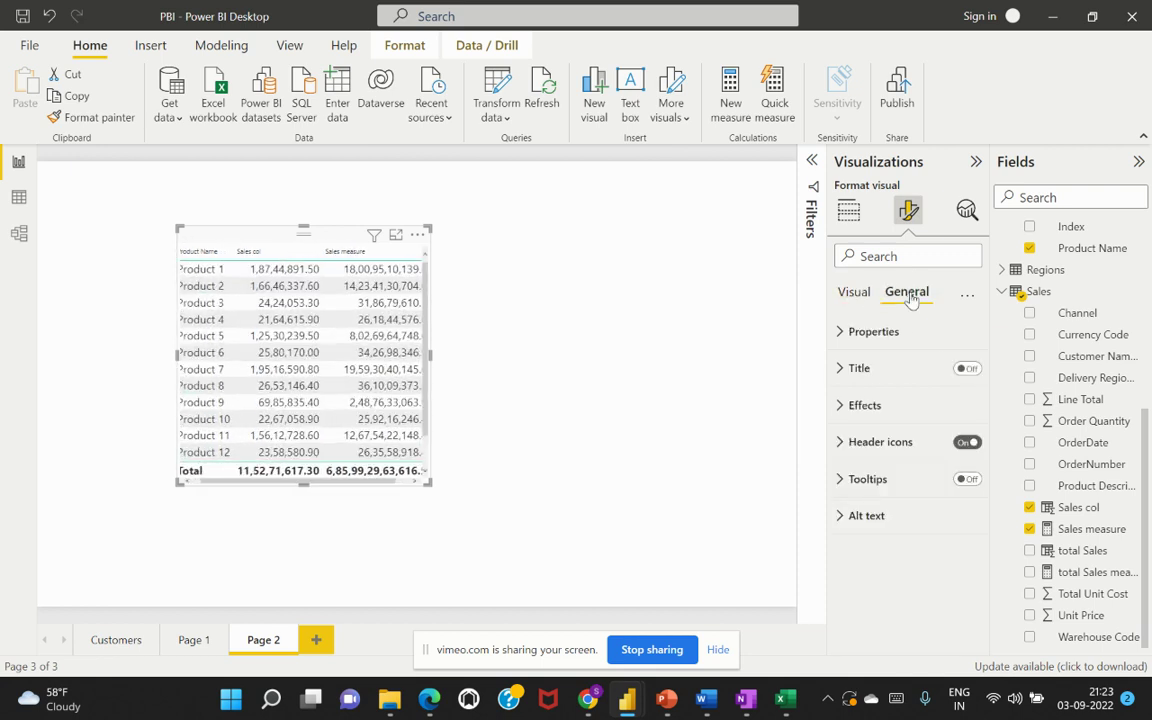
left_click(854, 292)
left_click(842, 405)
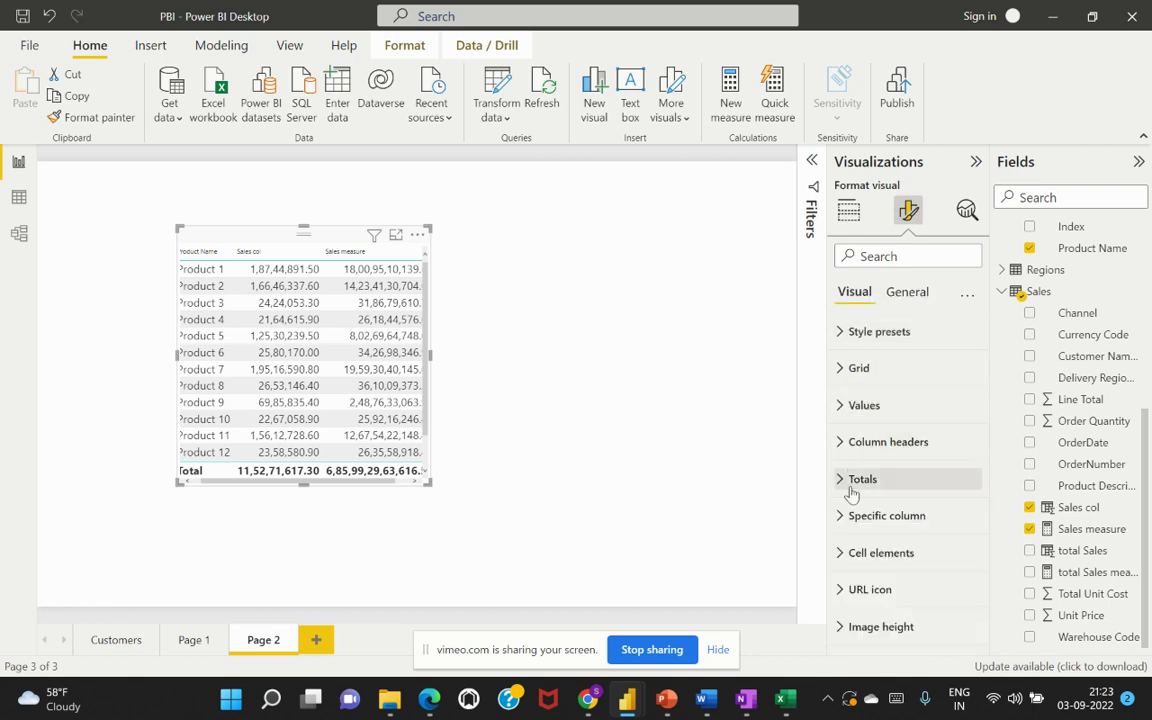
left_click(841, 442)
left_click(968, 520)
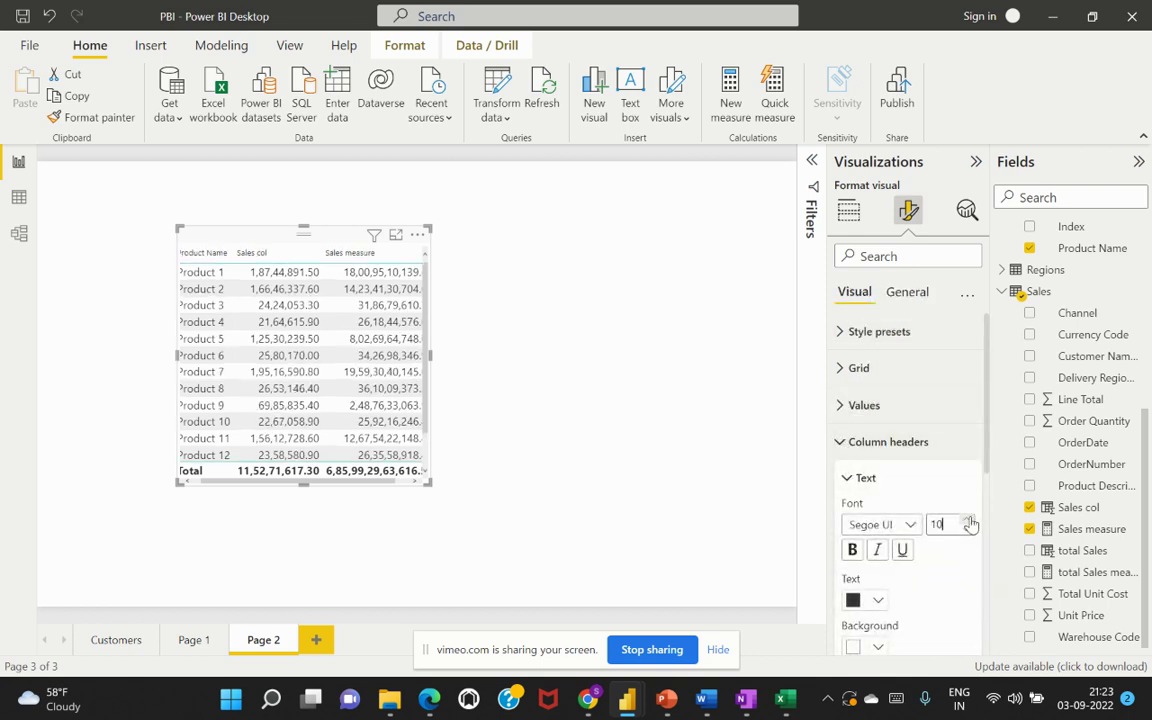
left_click(968, 520)
left_click(968, 520)
left_click(968, 520)
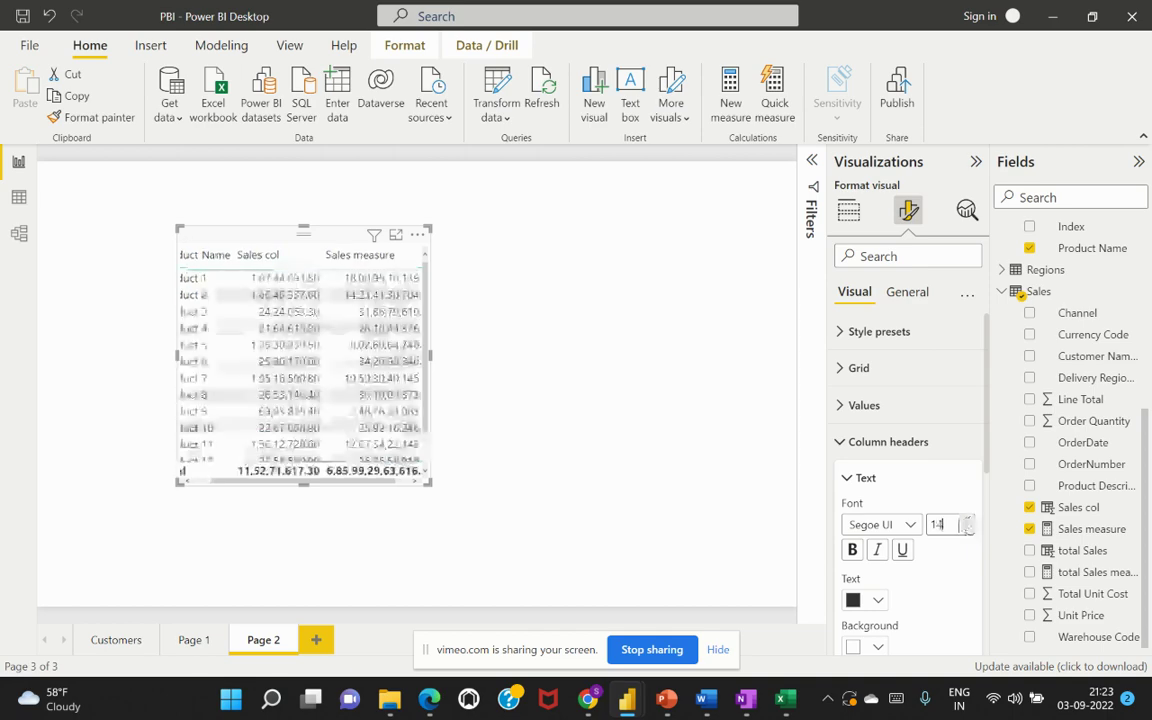
left_click(852, 549)
Enlarge the product table visual to fit all its rows and move it nearer the page centre
left_click_drag(425, 481, 498, 593)
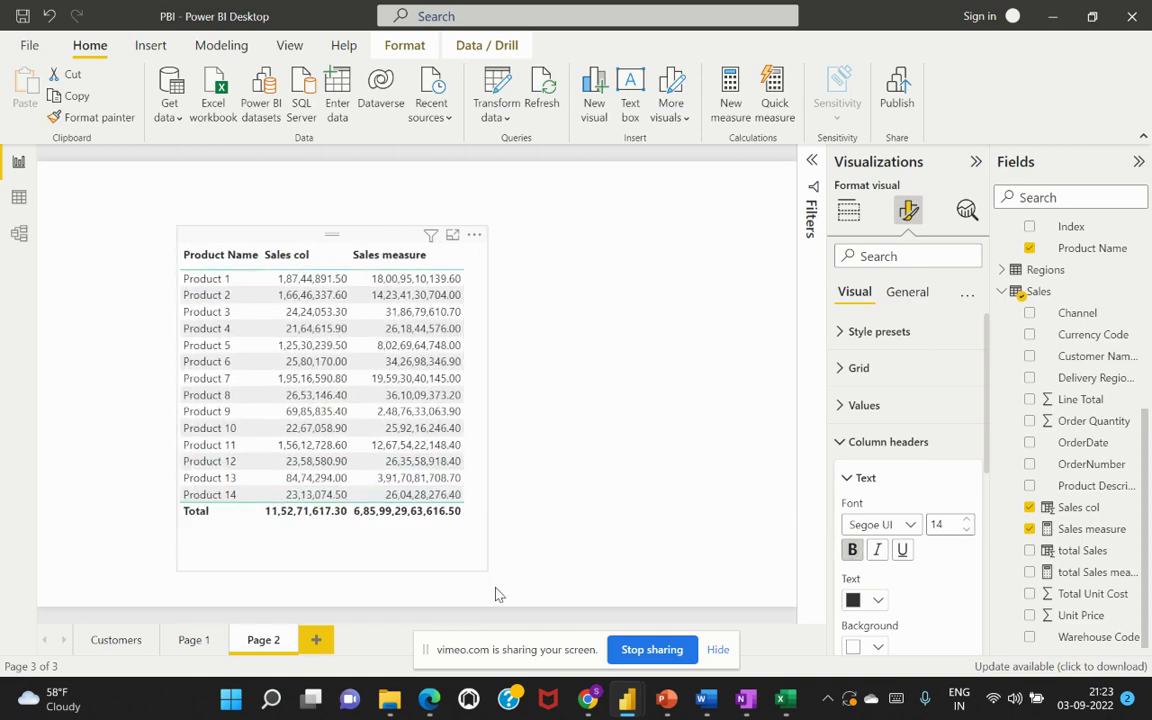
left_click_drag(496, 239, 601, 190)
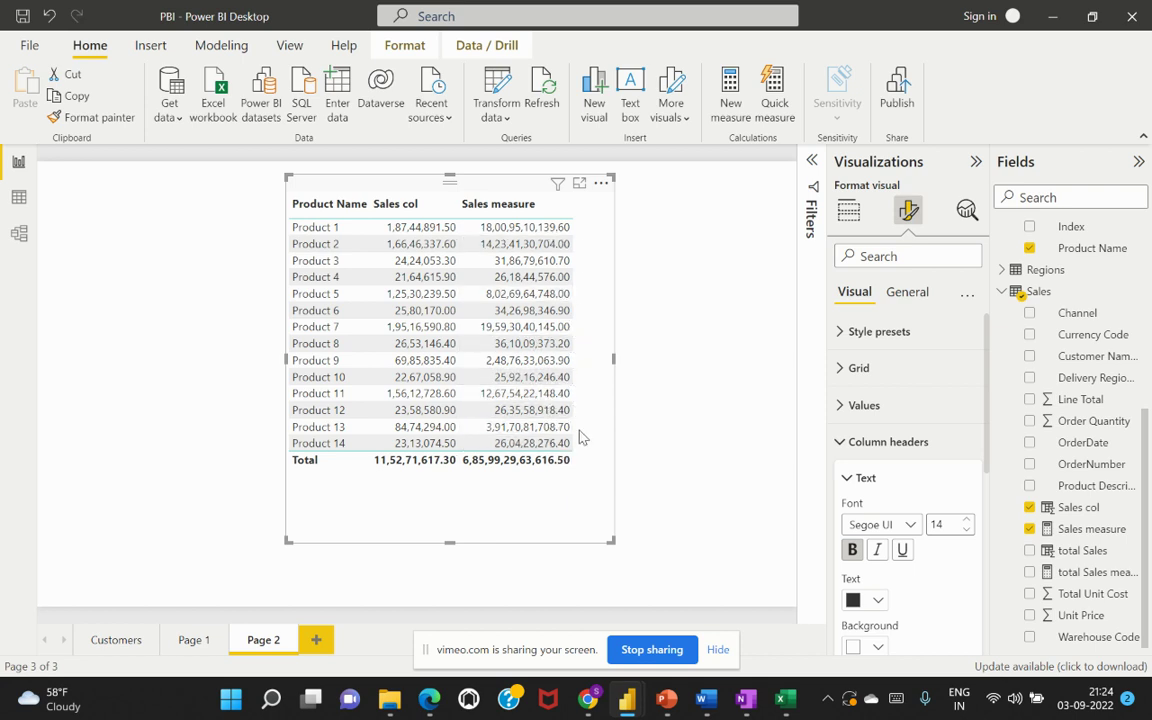
Open the Sales measure formula in the data view and remove both sum functions from it
left_click(19, 198)
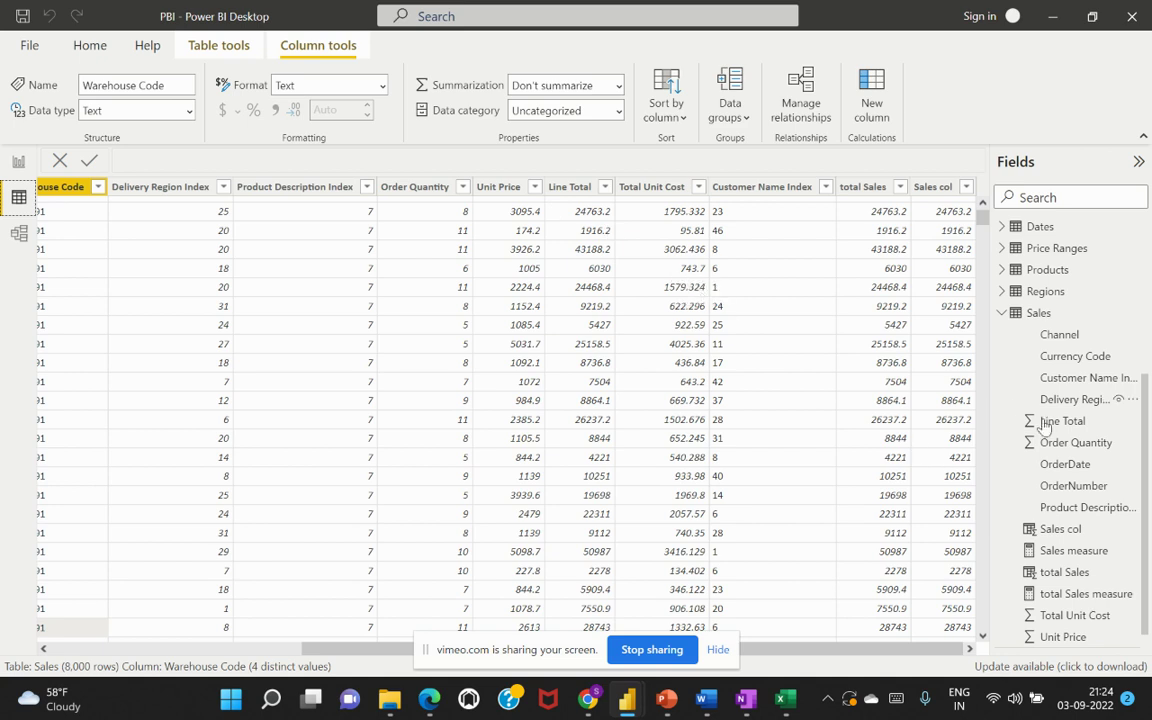
left_click(1080, 550)
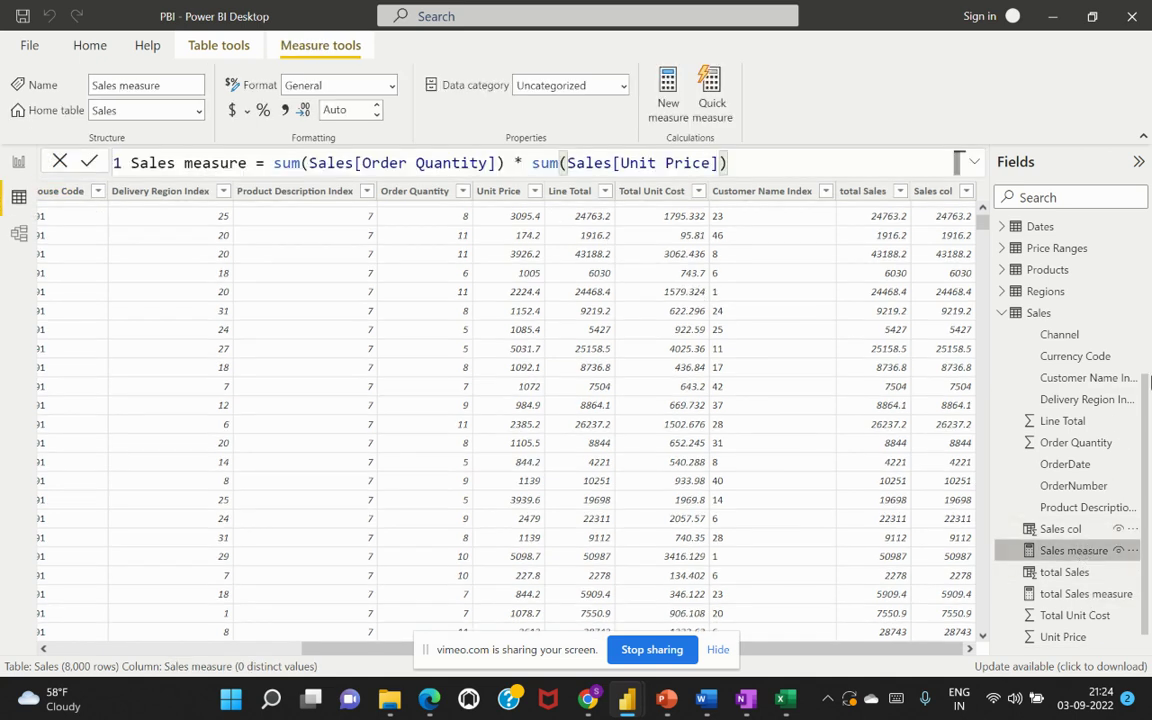
left_click_drag(302, 162, 274, 162)
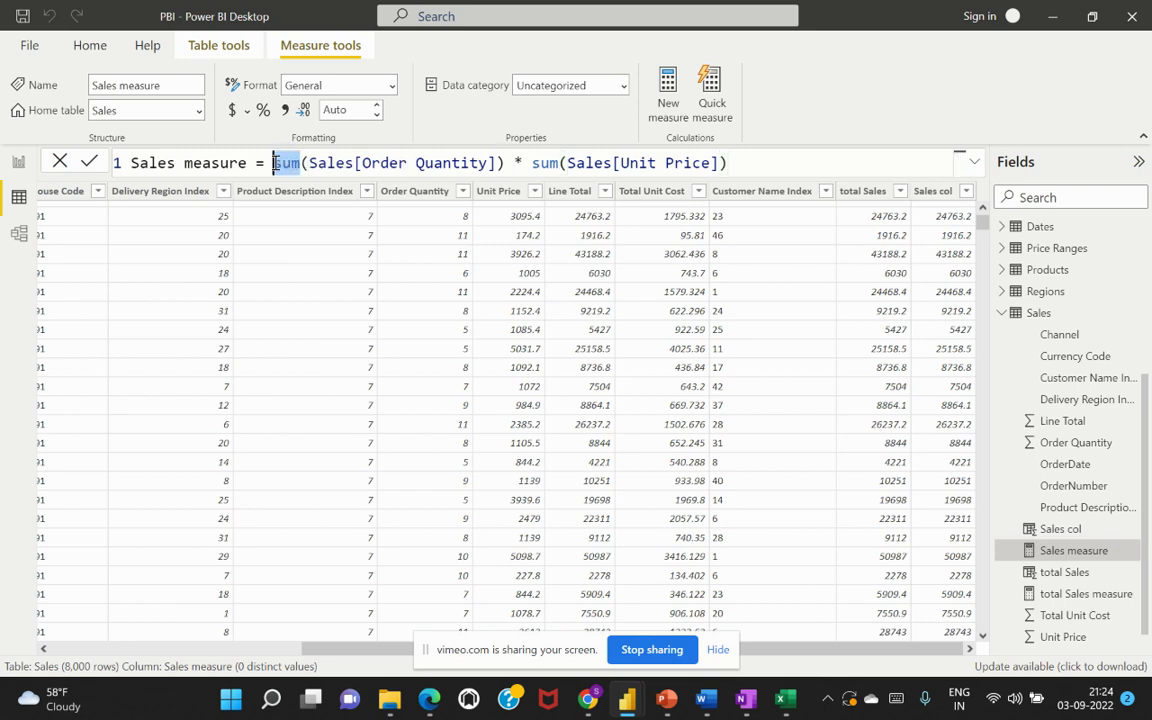
key("BackSpace")
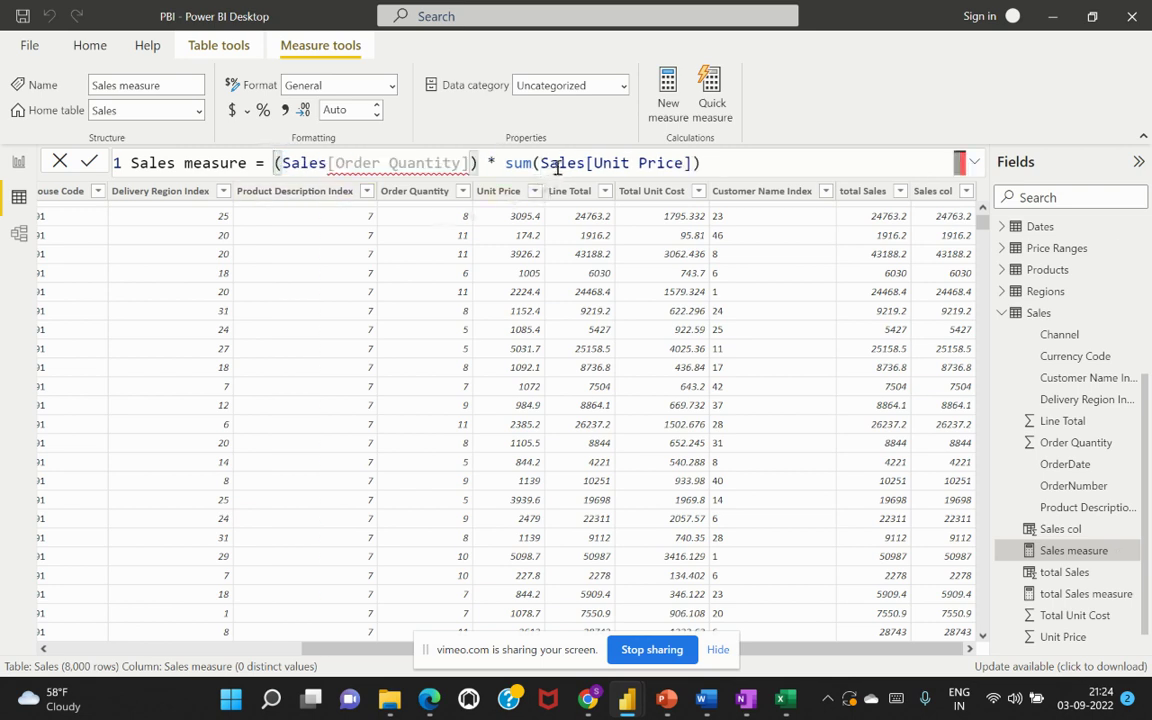
double_click(522, 162)
key("BackSpace")
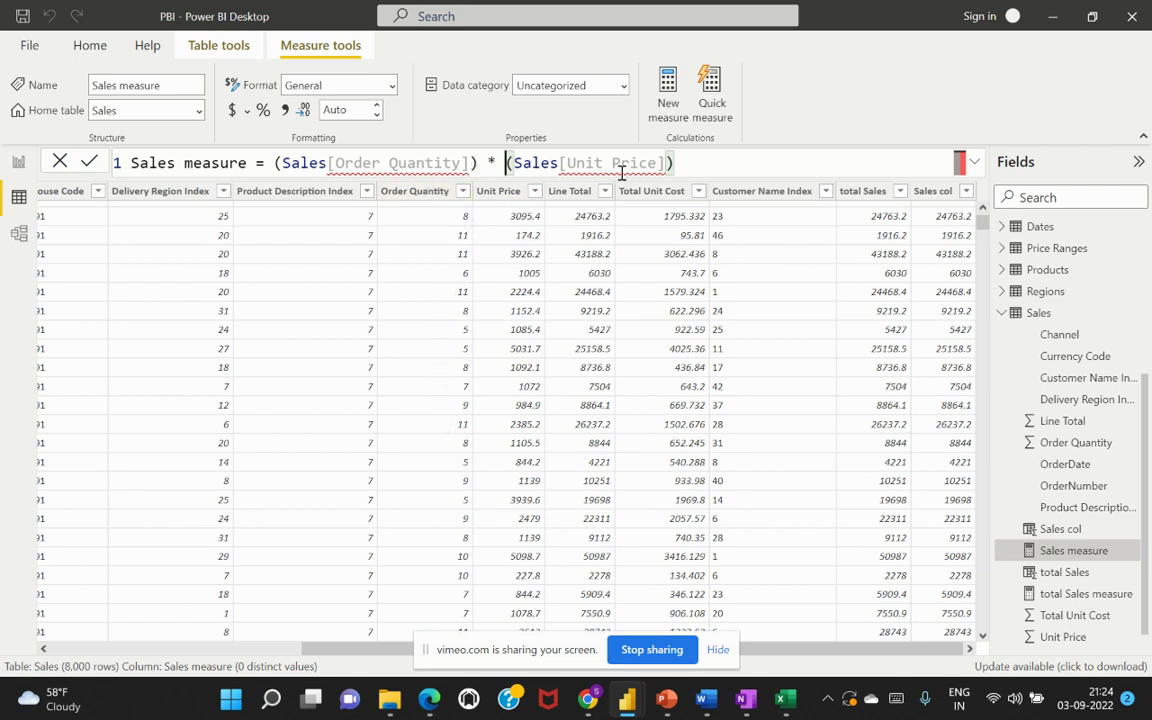
Move the Sales measure expression onto a second line and indent it four levels
mouse_move(621, 172)
left_click(275, 165)
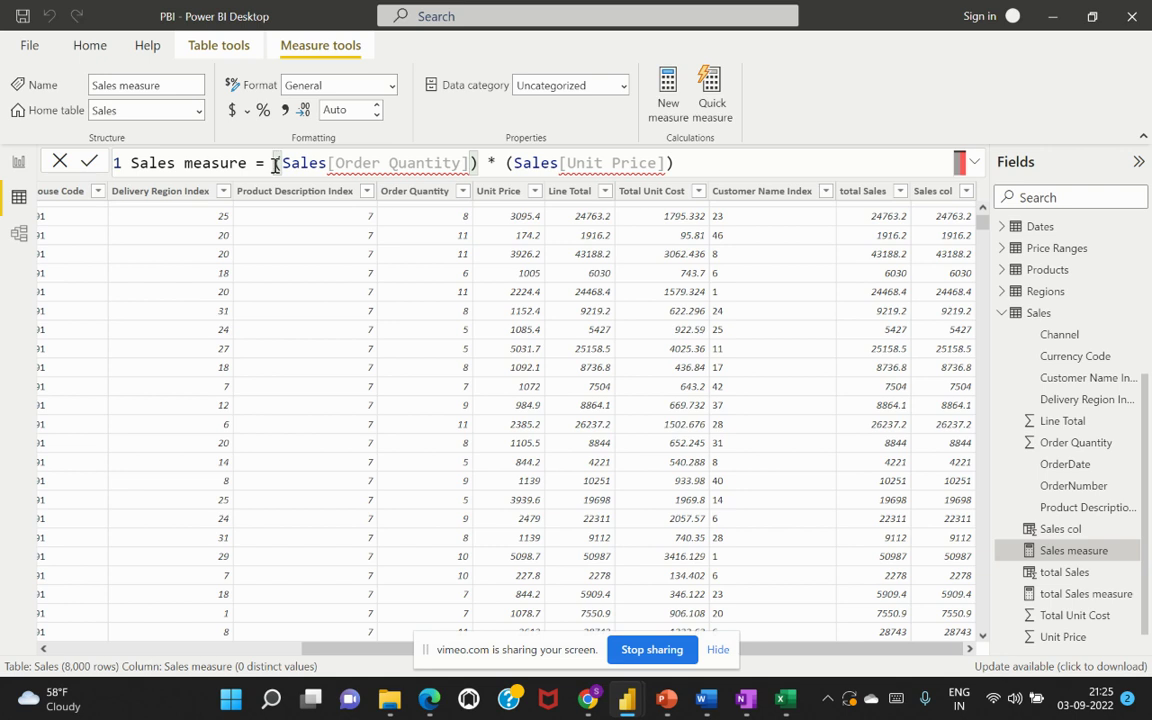
key("shift+Return")
key("Tab")
key("Tab")
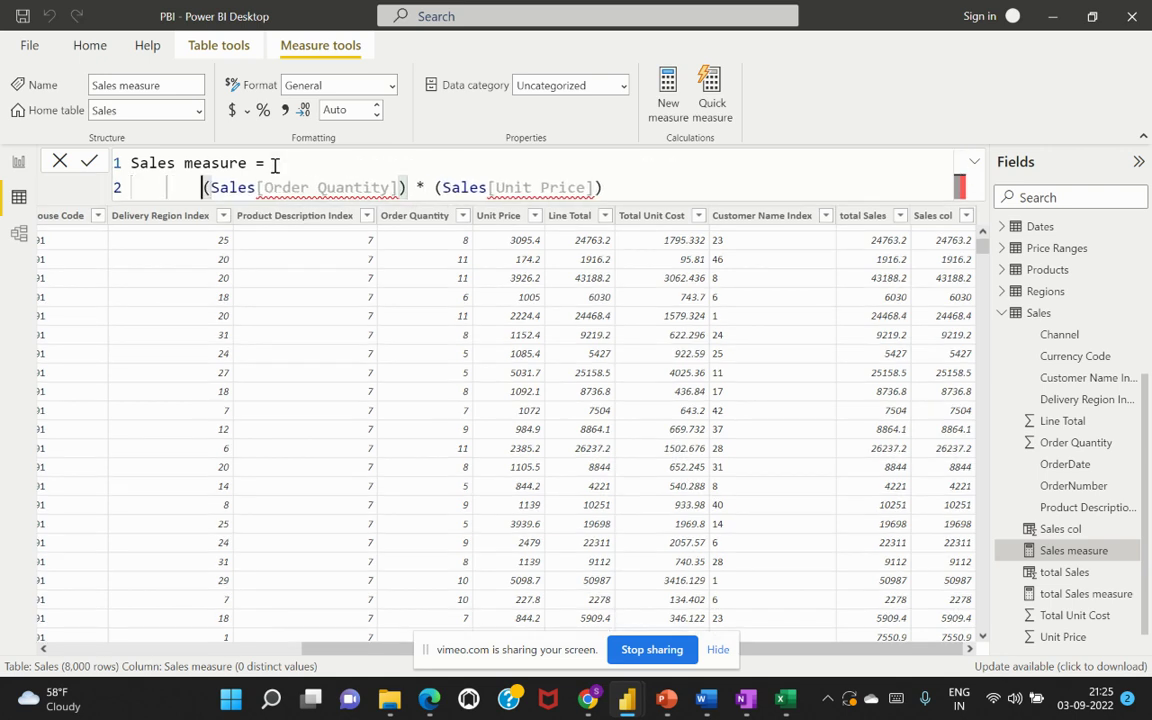
key("Tab")
key("Tab")
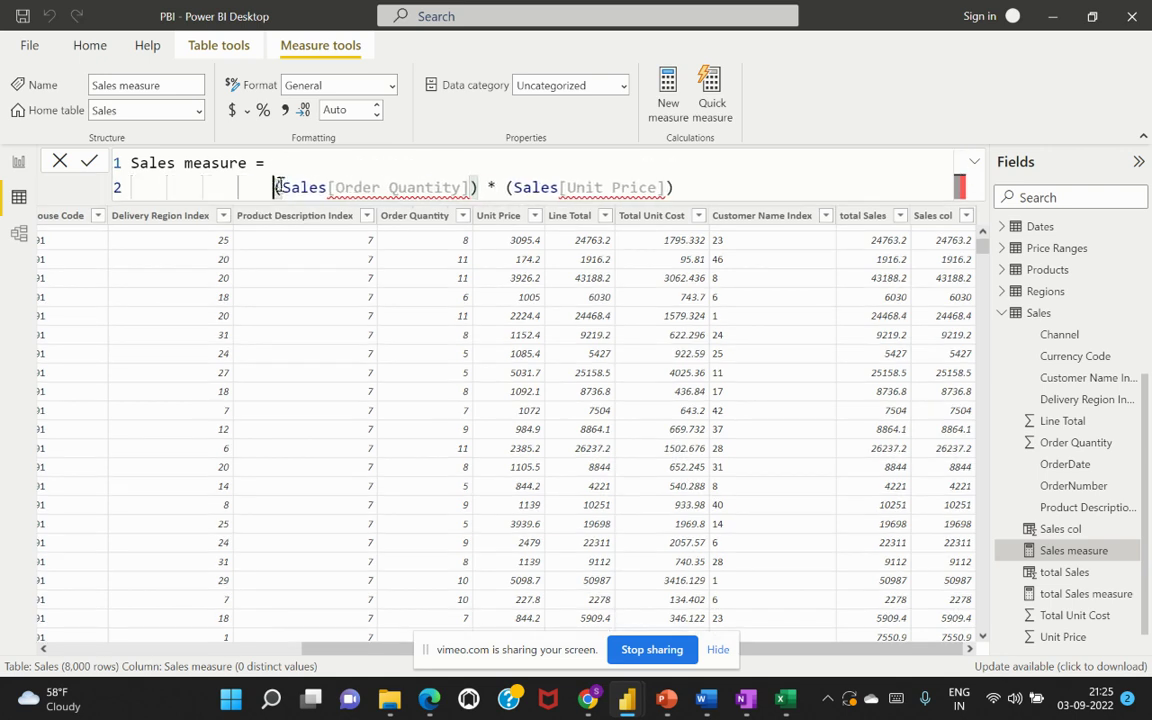
Remove the parentheses around both column references, leaving Sales[Order Quantity] * Sales[Unit Price]
key("Delete")
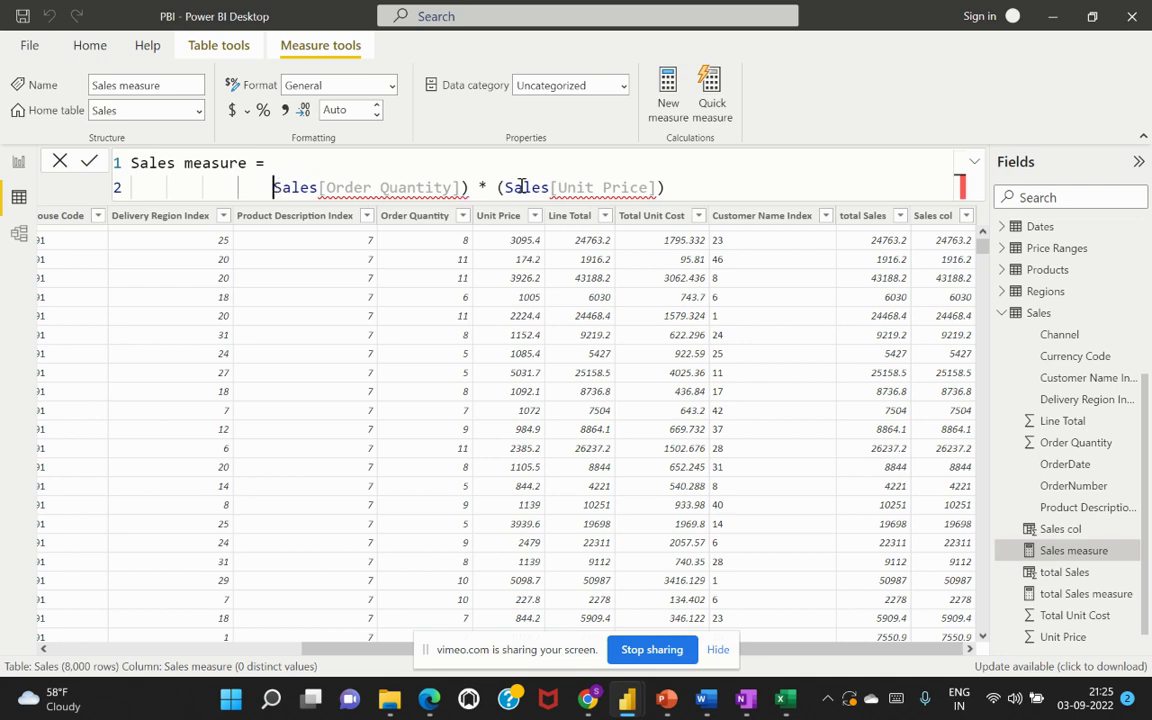
left_click(685, 186)
key("BackSpace")
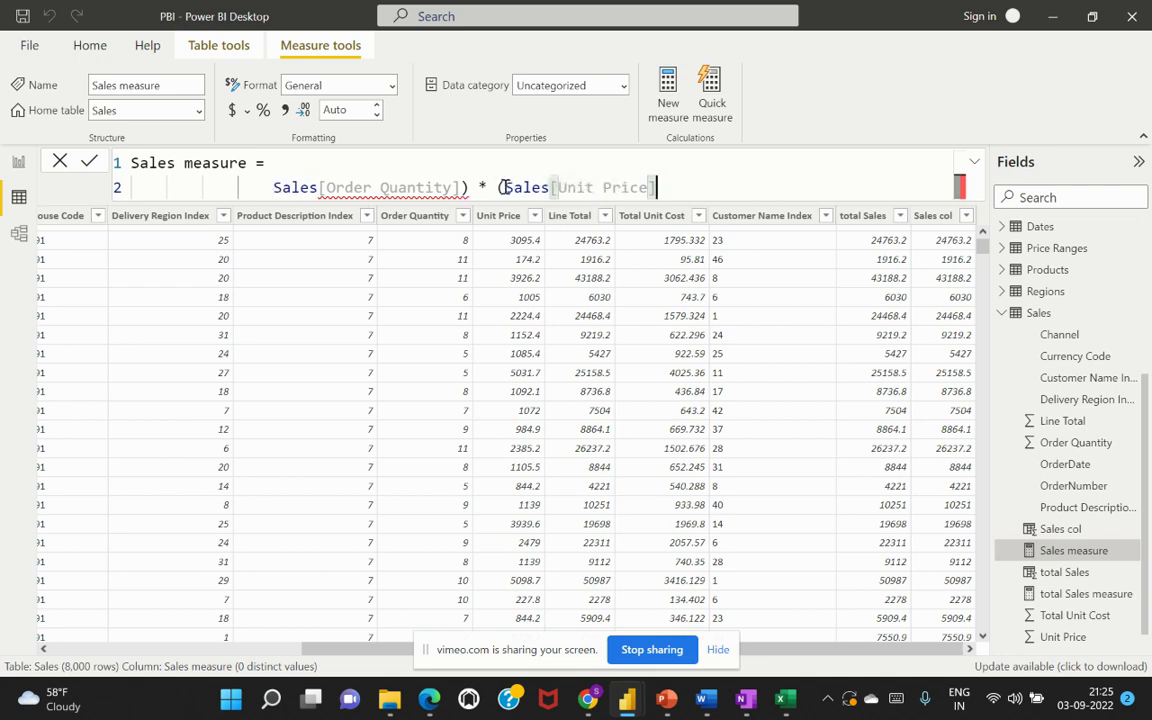
left_click(503, 187)
key("BackSpace")
left_click(463, 187)
key("Delete")
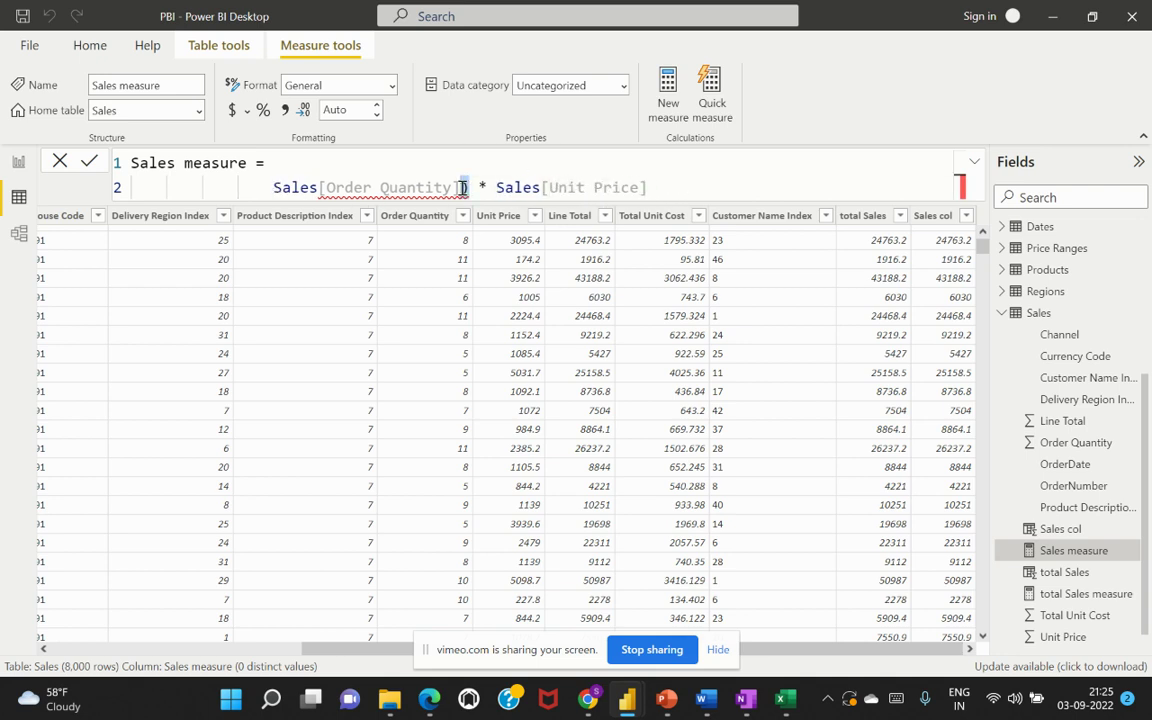
key("Delete")
Insert SUMX(Sales, after the equals sign on the first line of the Sales measure formula
left_click(335, 164)
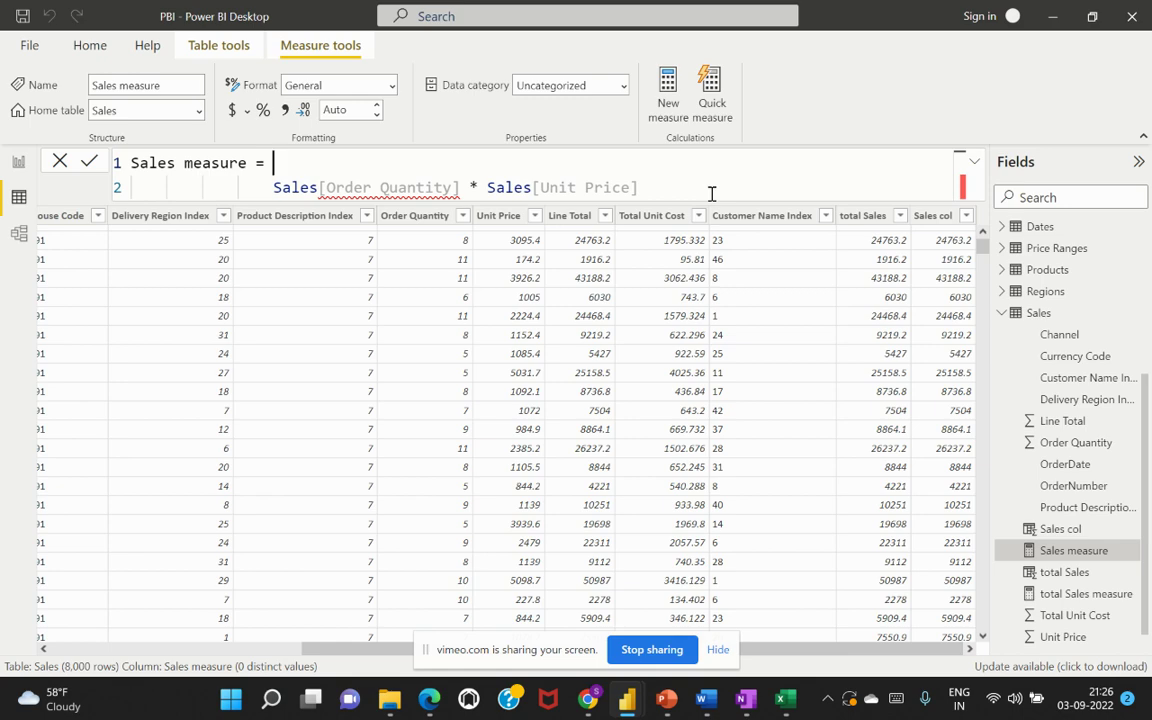
type("SU")
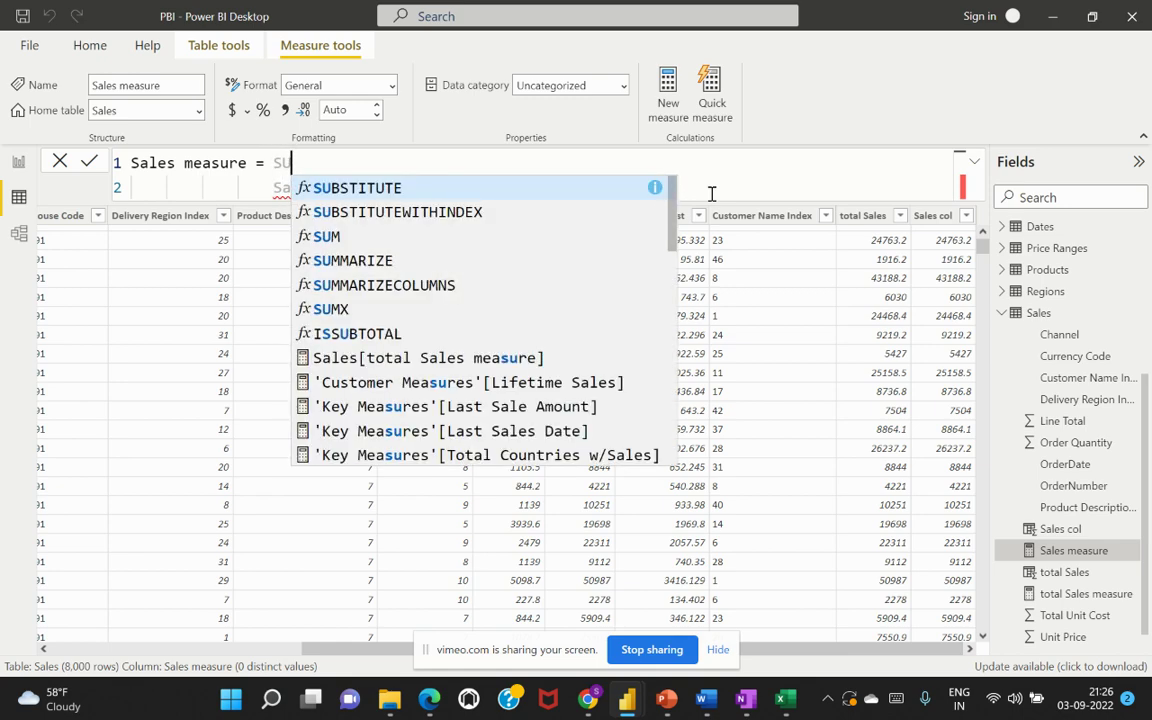
type("MX(")
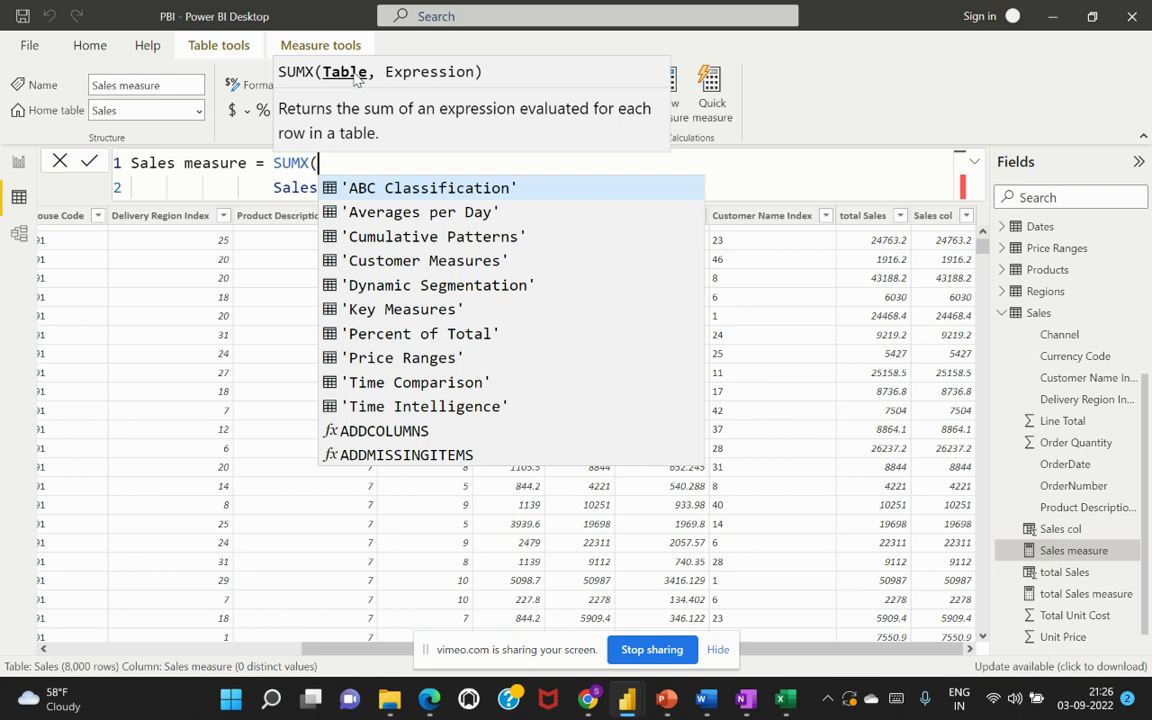
type("sales")
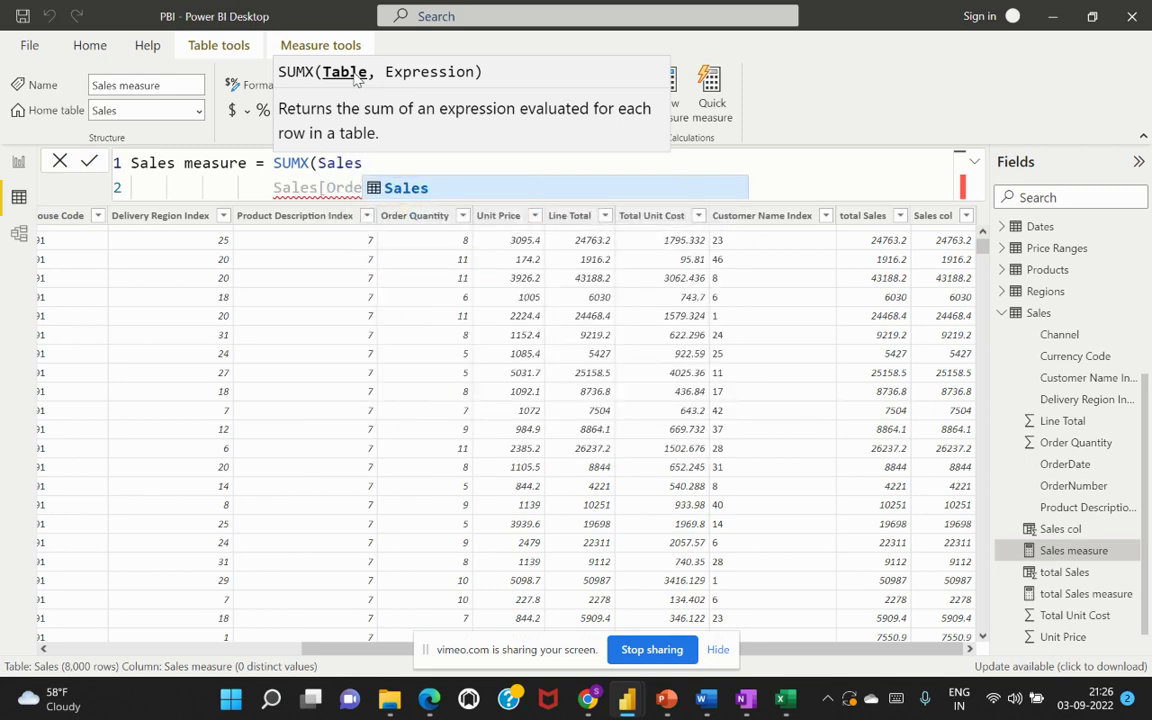
type(",")
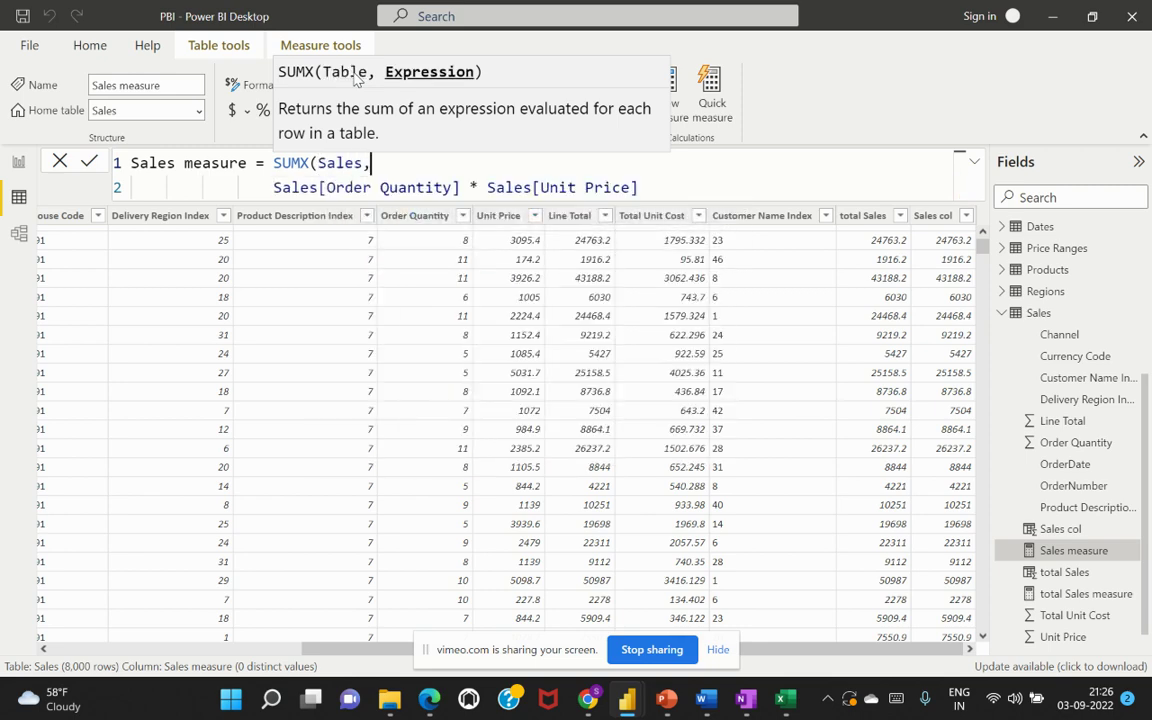
Indent the expression line further and close the SUMX function, committing Sales measure and returning to the report's product table
left_click(273, 188)
key("Tab")
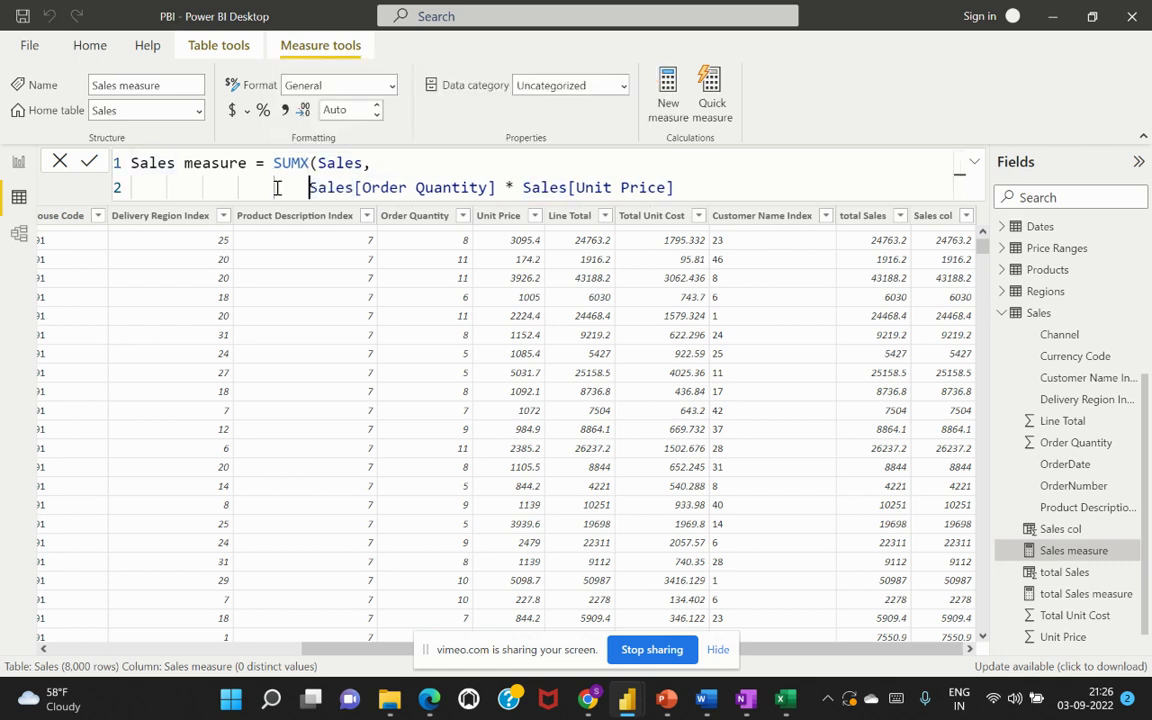
left_click(690, 191)
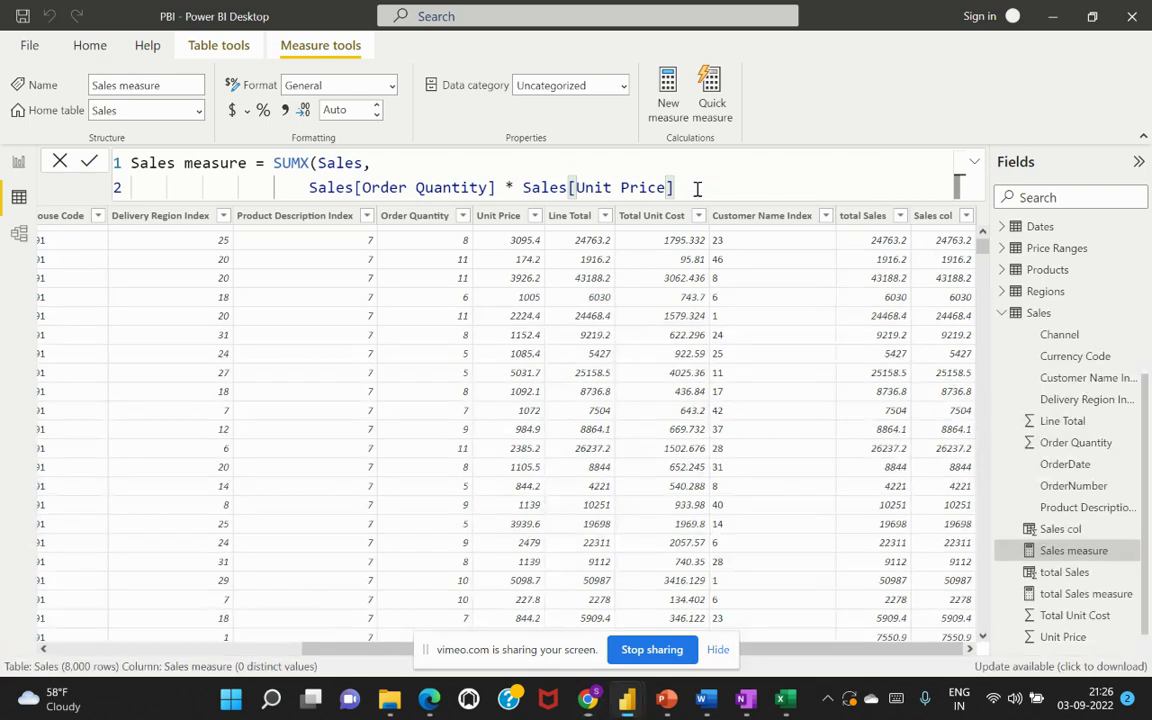
type(")")
key("Return")
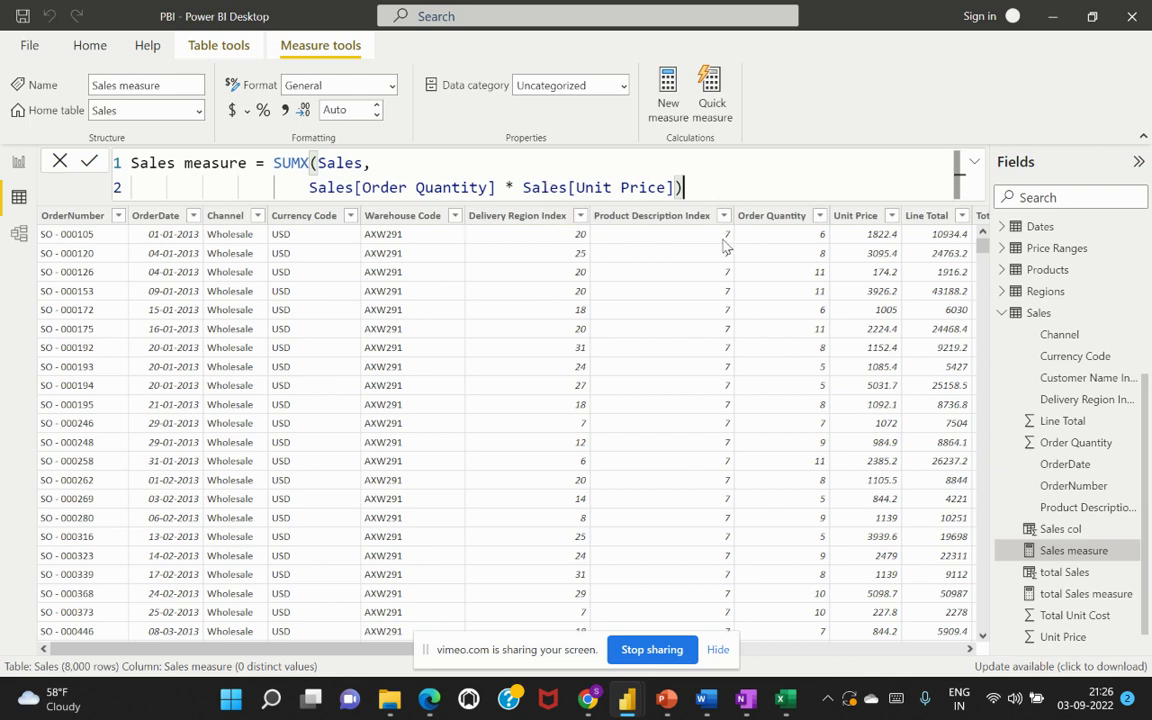
left_click(18, 161)
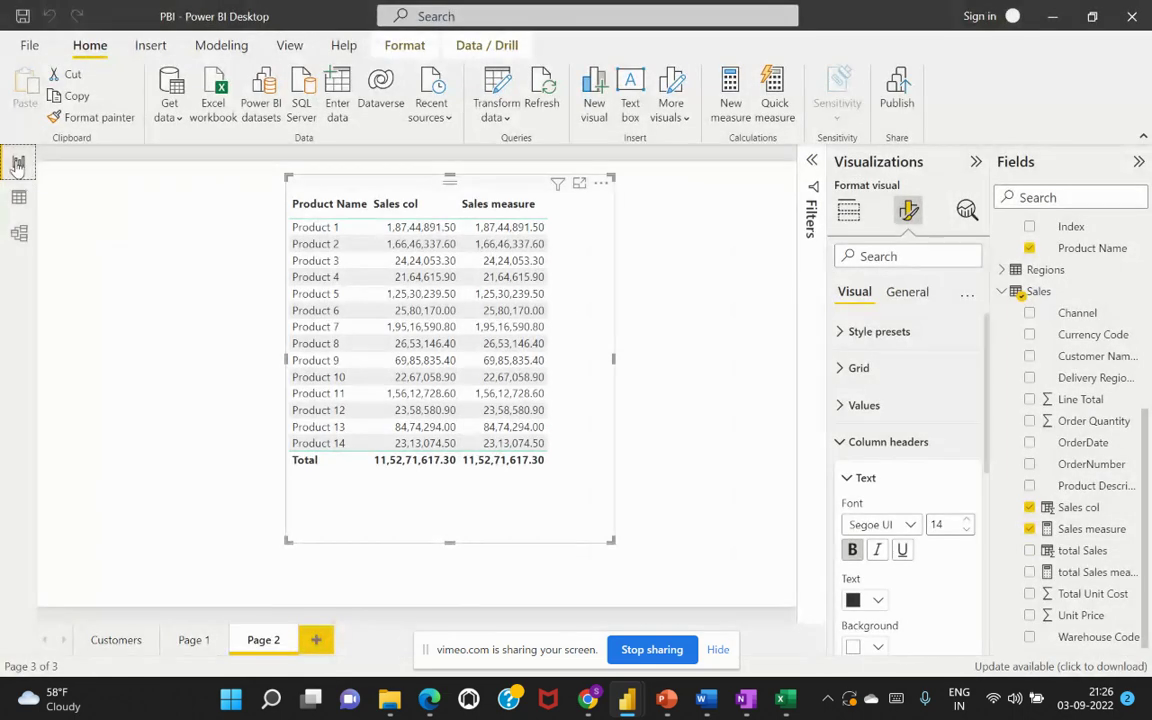